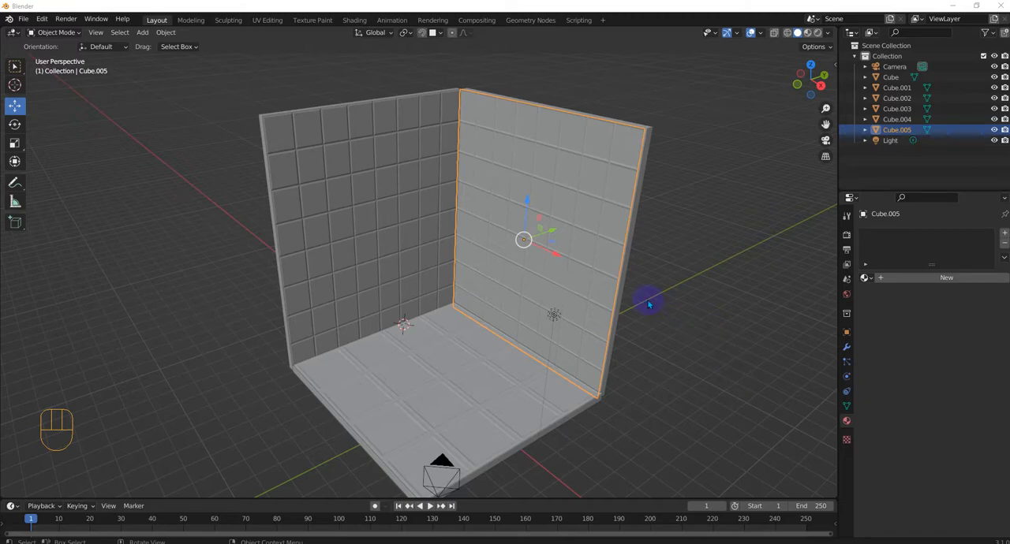
pyautogui.click(638, 224)
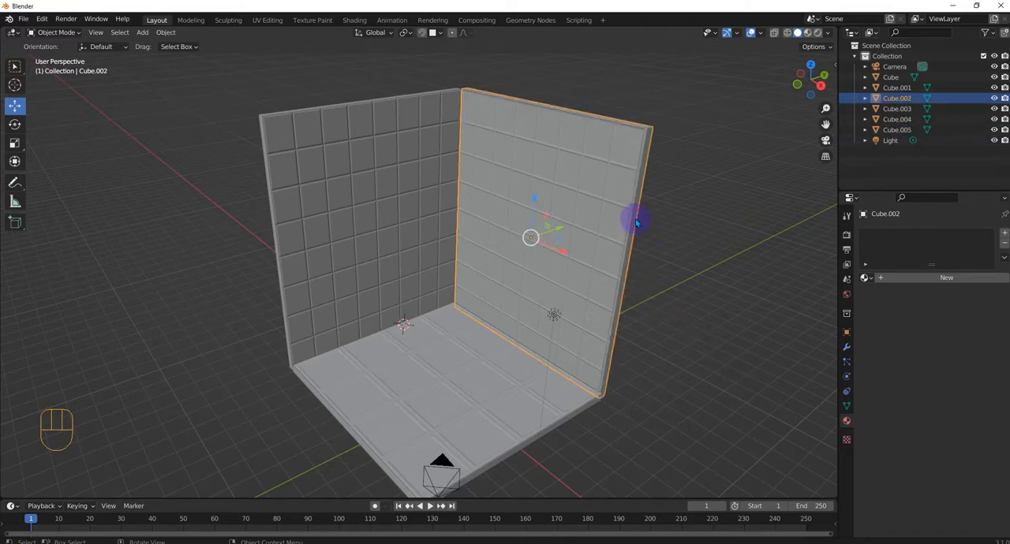
pyautogui.moveTo(655, 214); pyautogui.dragTo(852, 95, button='middle')
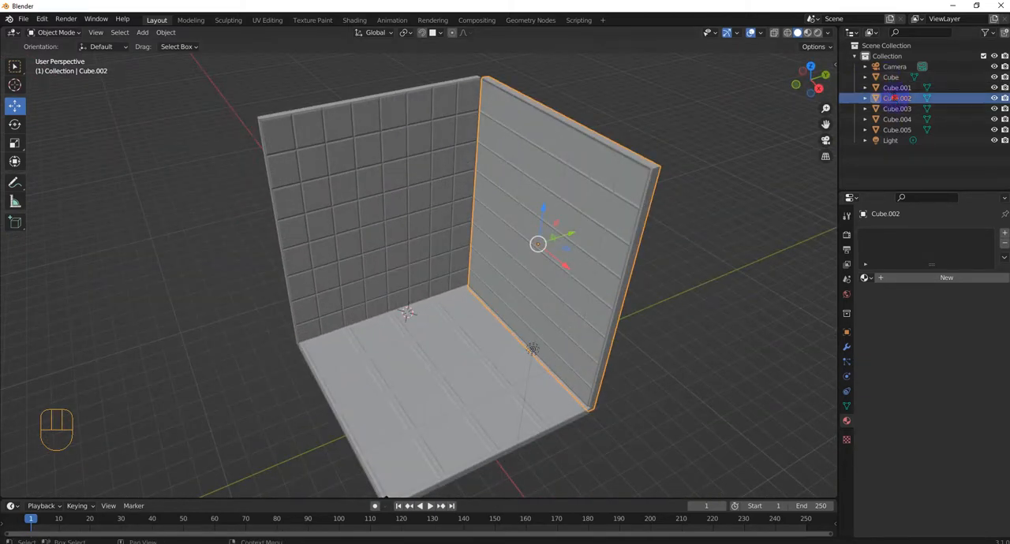
pyautogui.doubleClick(897, 98)
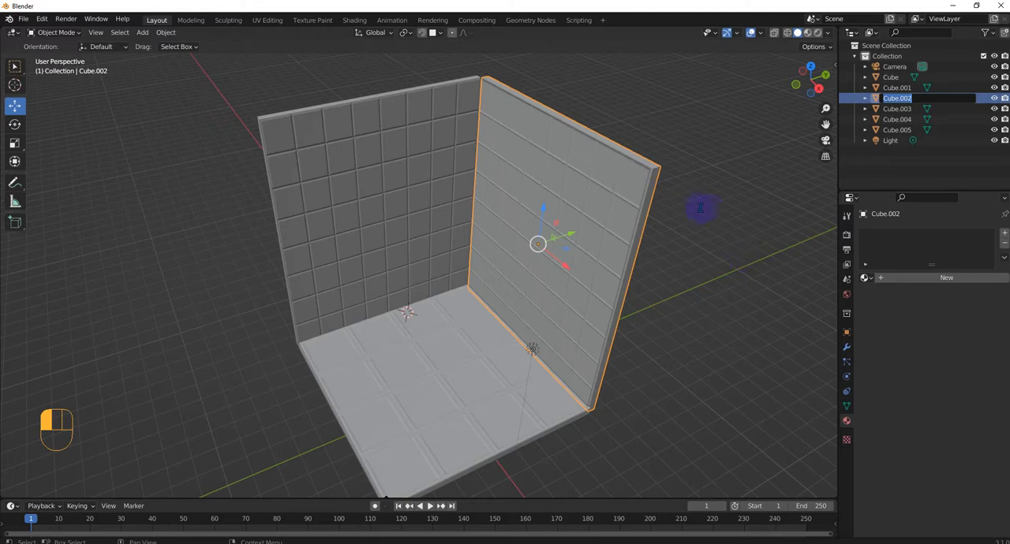
pyautogui.click(697, 240)
# Step: Hide the tiled panel Cube.005 that covers the wall Cube.002 in the viewport
pyautogui.moveTo(721, 234); pyautogui.dragTo(672, 218, button='middle')
pyautogui.scroll(-1, 672, 218)
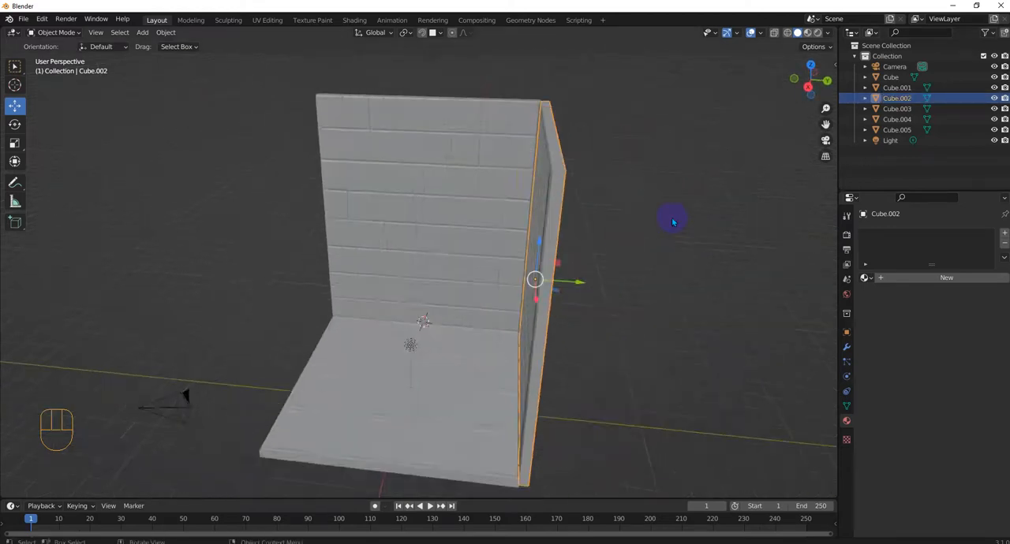
pyautogui.scroll(2, 671, 219)
pyautogui.click(598, 221)
pyautogui.scroll(-3, 600, 217)
pyautogui.moveTo(600, 218); pyautogui.dragTo(586, 243, button='middle')
pyautogui.scroll(2, 586, 242)
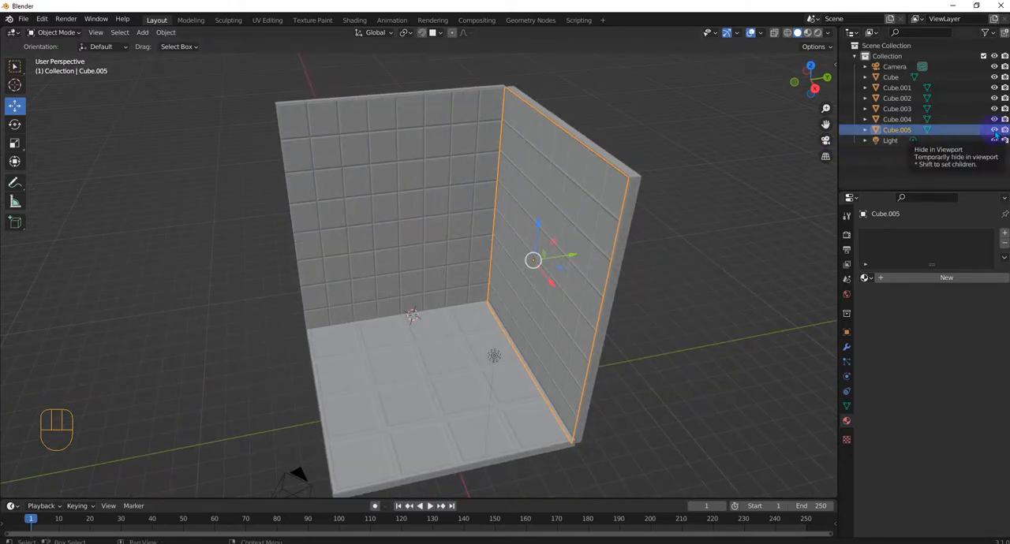
pyautogui.click(995, 131)
# Step: In Edit Mode on the wall Cube.002, duplicate in place the face in the second column and second row from the top
pyautogui.click(543, 213)
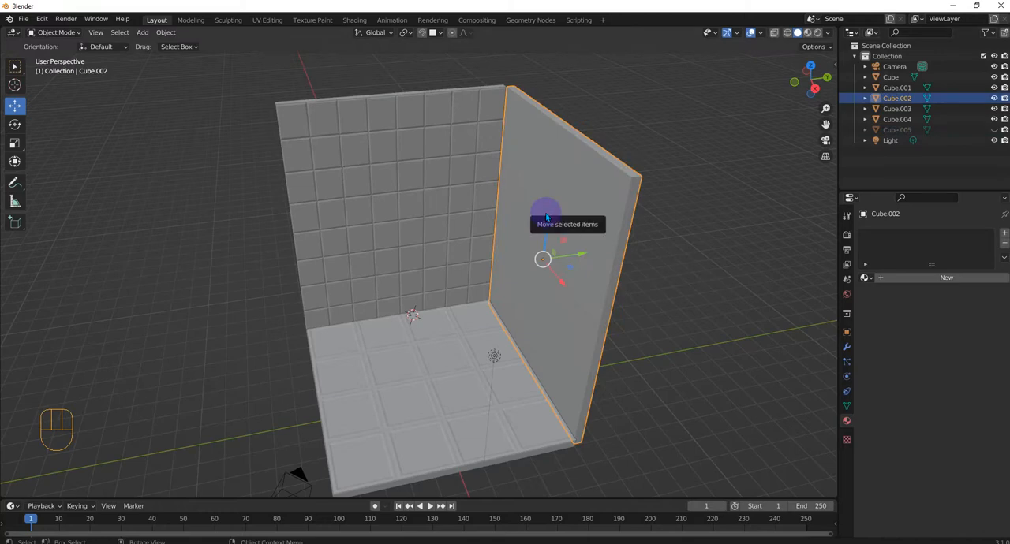
pyautogui.press('Tab')
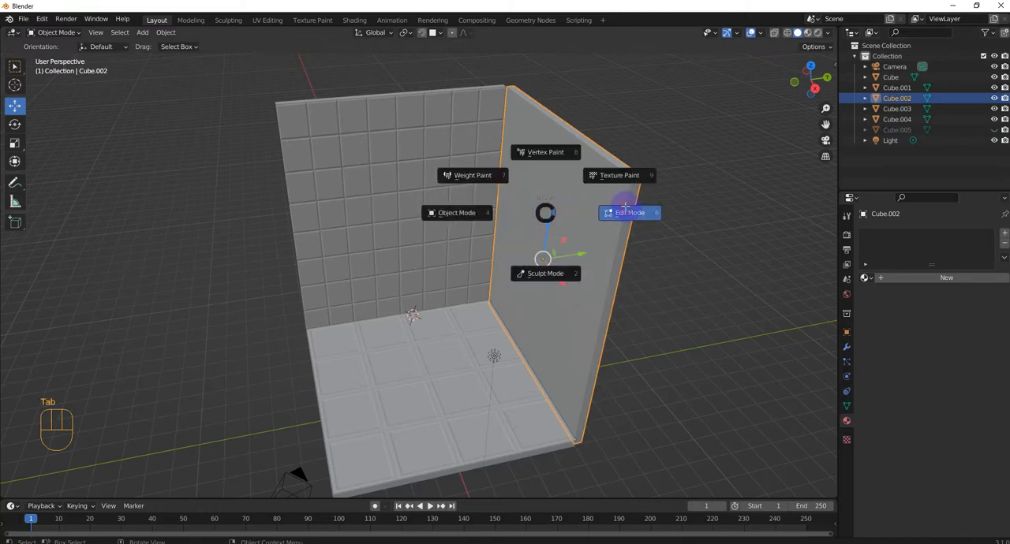
pyautogui.moveTo(632, 213); pyautogui.dragTo(589, 187, button='middle')
pyautogui.scroll(4, 584, 189)
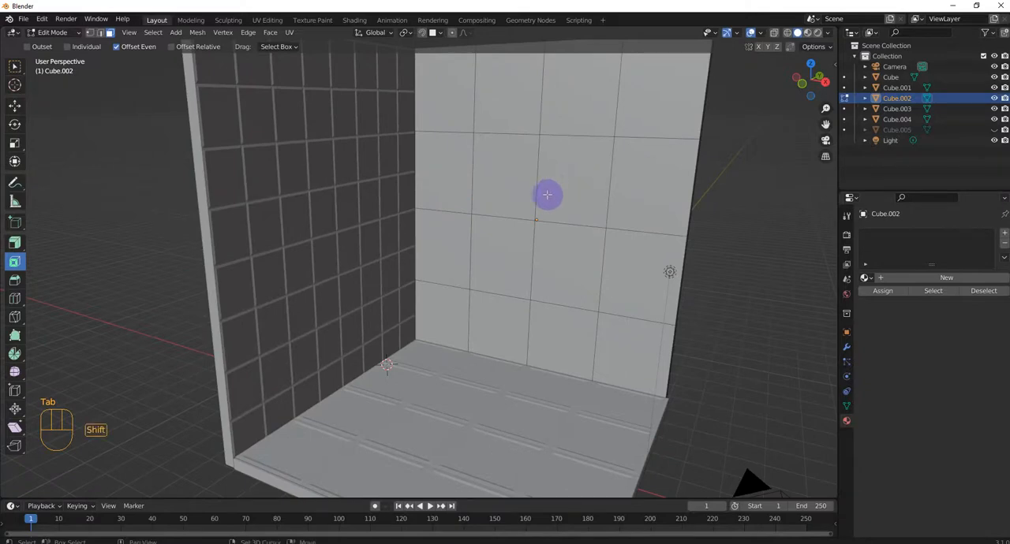
pyautogui.keyDown('shift'); pyautogui.moveTo(544, 194); pyautogui.dragTo(516, 236, button='middle'); pyautogui.keyUp('shift')
pyautogui.scroll(1, 516, 237)
pyautogui.click(456, 215)
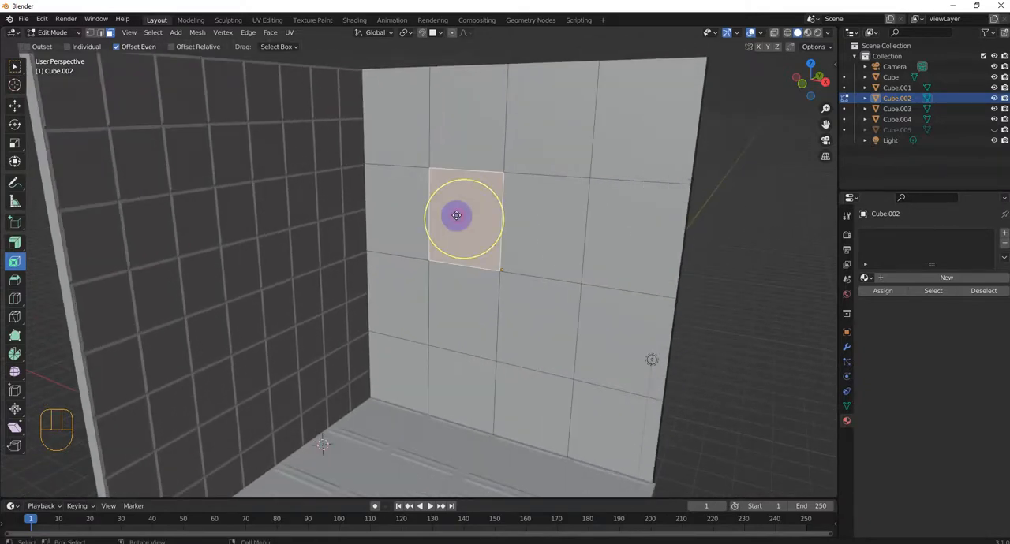
pyautogui.moveTo(541, 226); pyautogui.dragTo(508, 239, button='middle')
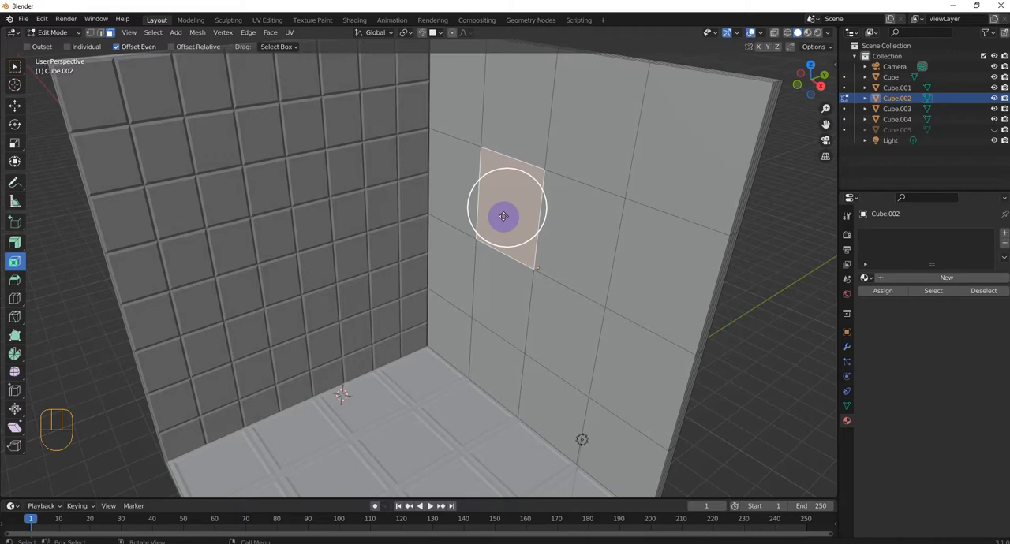
pyautogui.hotkey('shift', 'd')
pyautogui.press('Escape')
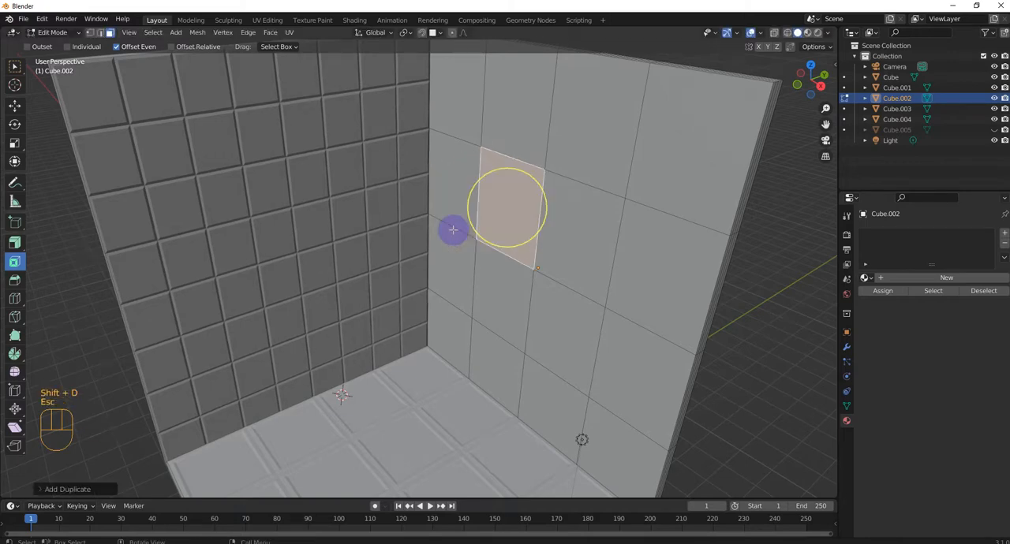
# Step: Separate the wall mesh by loose parts so the duplicated face becomes its own object, and return to Object Mode
pyautogui.press('a')
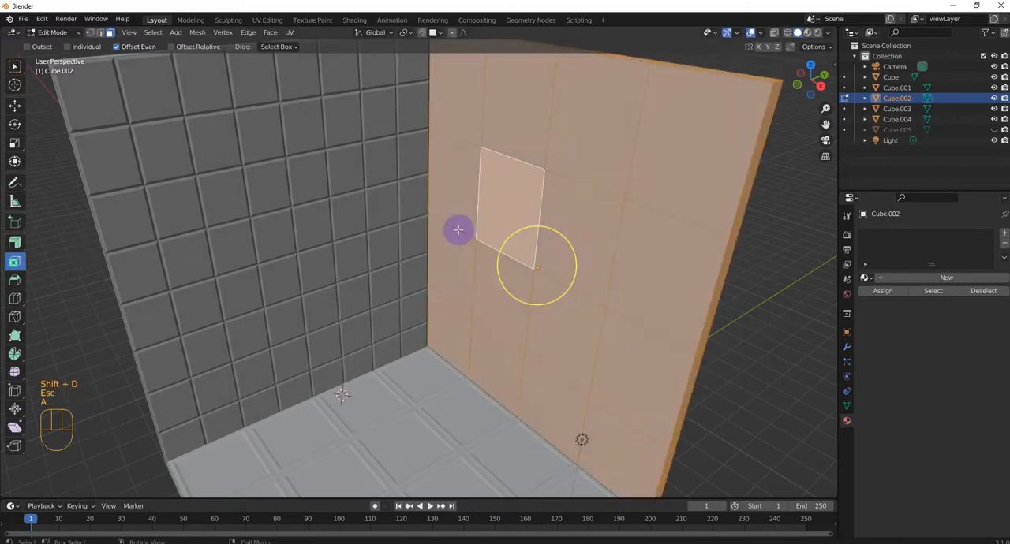
pyautogui.press('p')
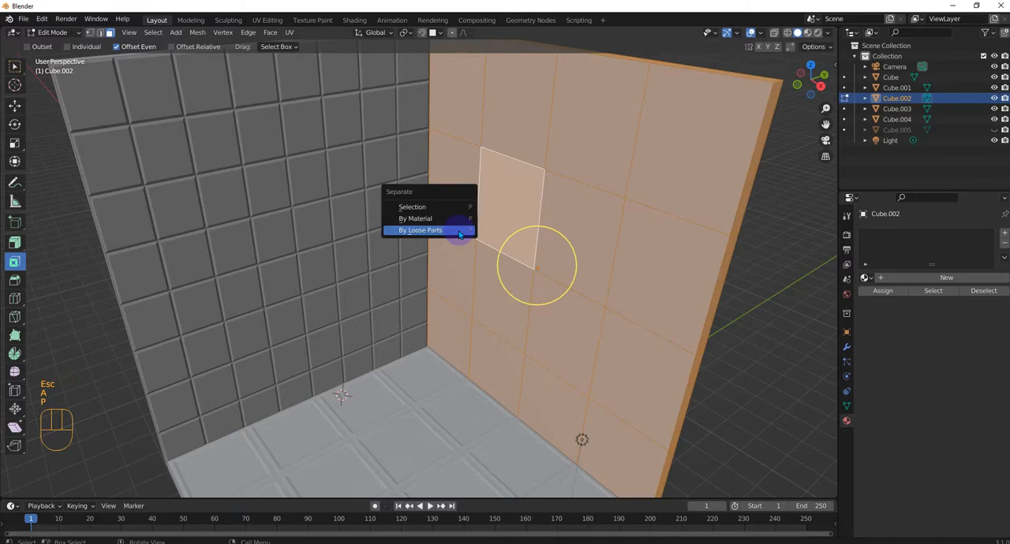
pyautogui.click(460, 232)
pyautogui.press('Tab')
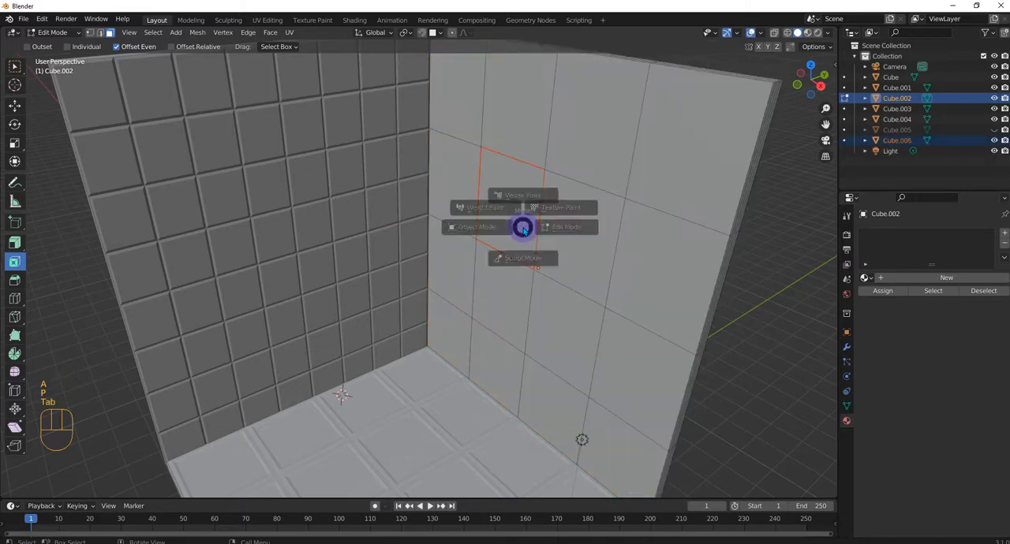
pyautogui.click(446, 229)
# Step: Scale the separated face object up uniformly by about 1.35 in the front view
pyautogui.click(508, 215)
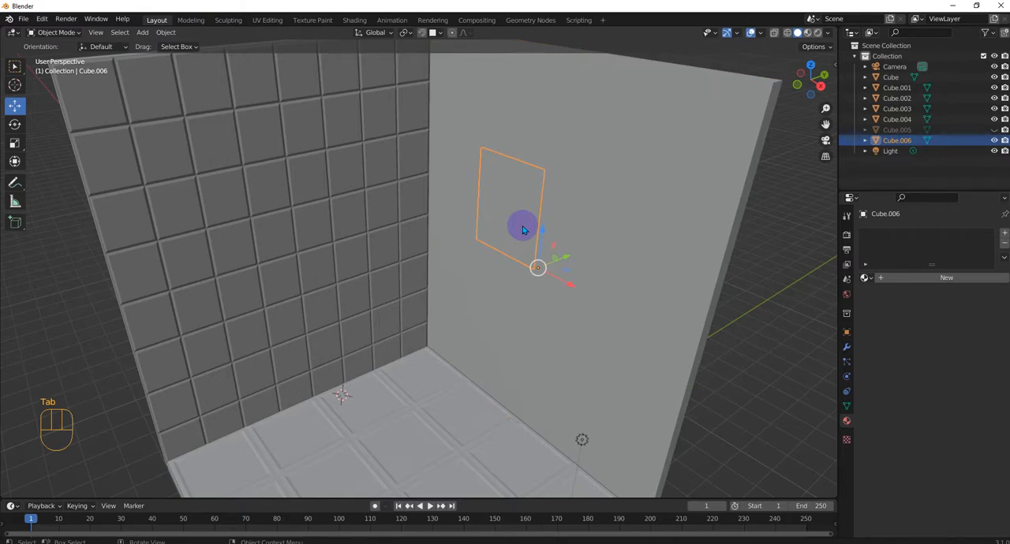
pyautogui.press('KP_1')
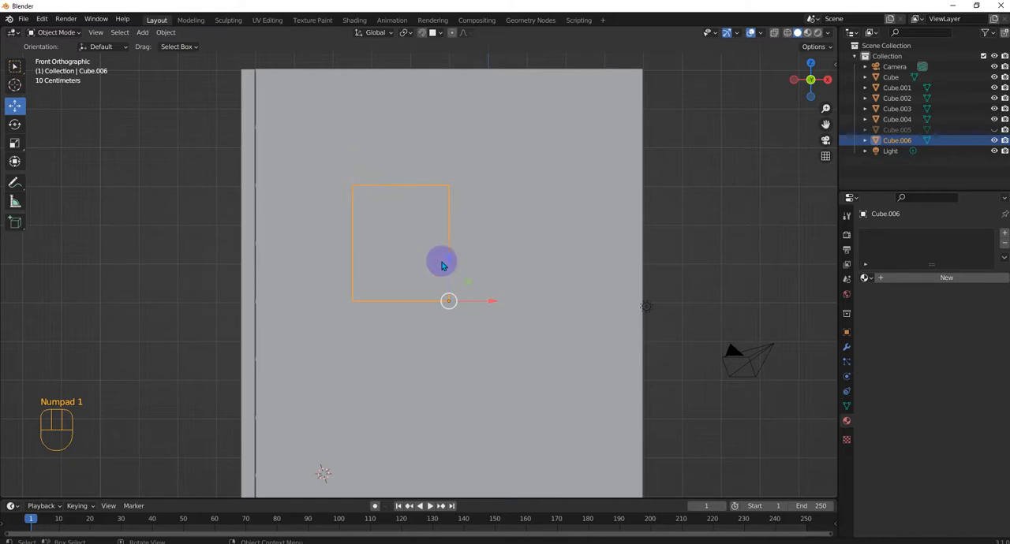
pyautogui.press('s')
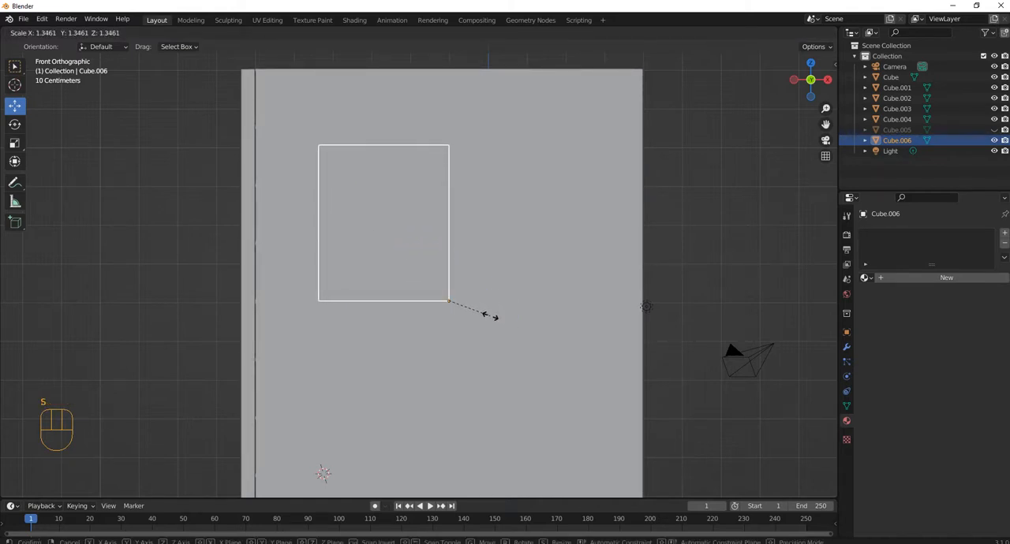
pyautogui.click(490, 316)
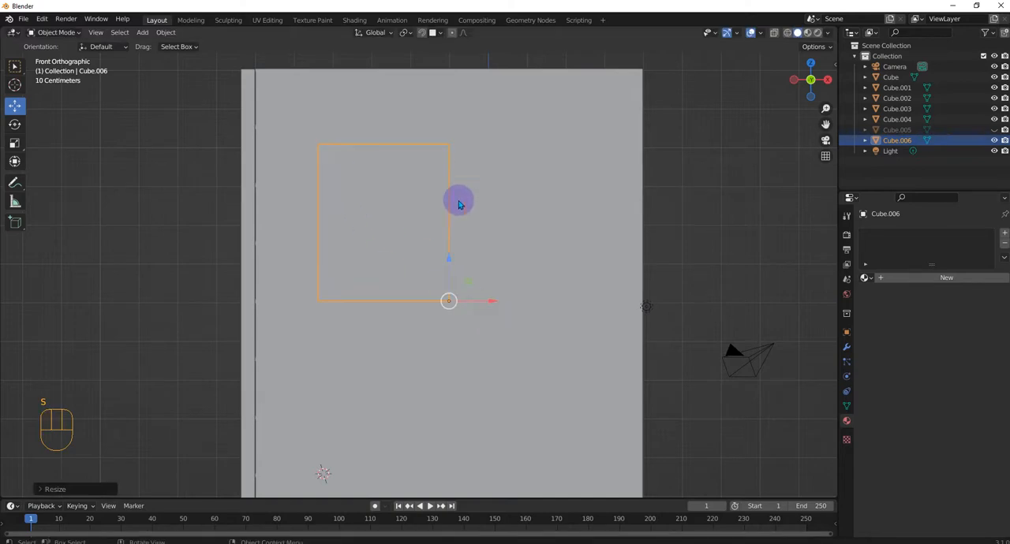
pyautogui.moveTo(462, 248); pyautogui.dragTo(442, 248, button='middle')
# Step: Extrude the enlarged face about 0.7 m out from the wall into the room in Edit Mode
pyautogui.press('Tab')
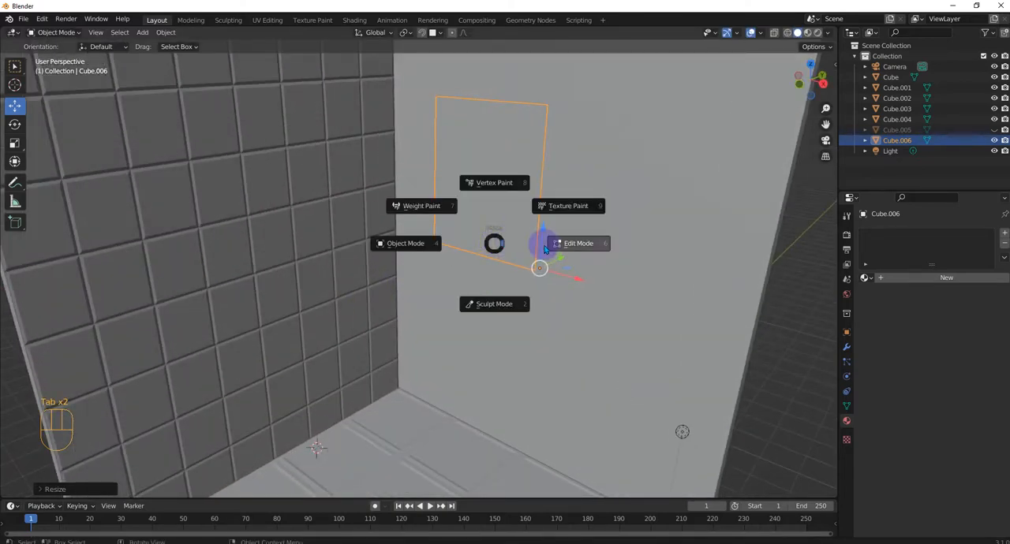
pyautogui.click(482, 194)
pyautogui.moveTo(501, 237); pyautogui.dragTo(445, 250, button='middle')
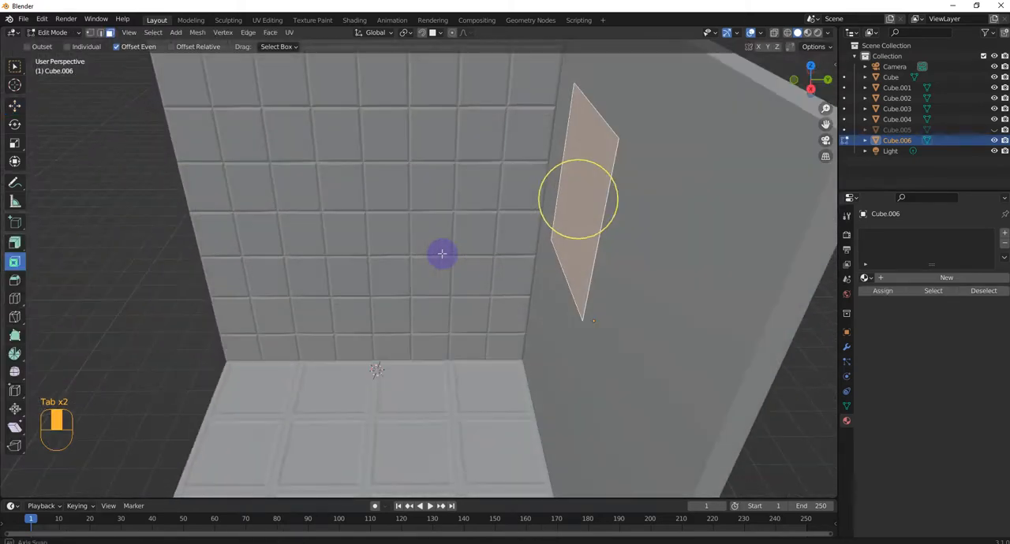
pyautogui.moveTo(647, 257); pyautogui.dragTo(645, 265, button='middle')
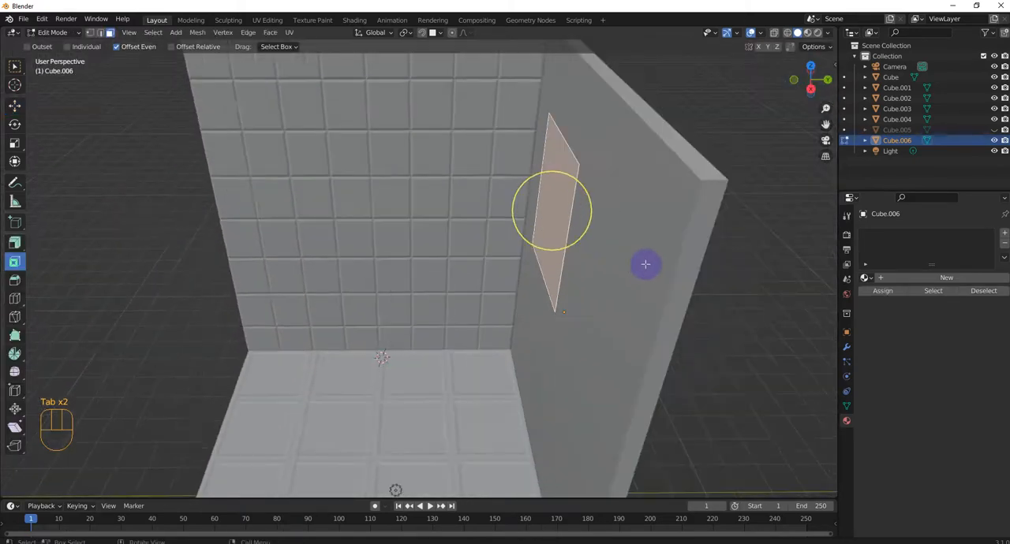
pyautogui.press('KP_3')
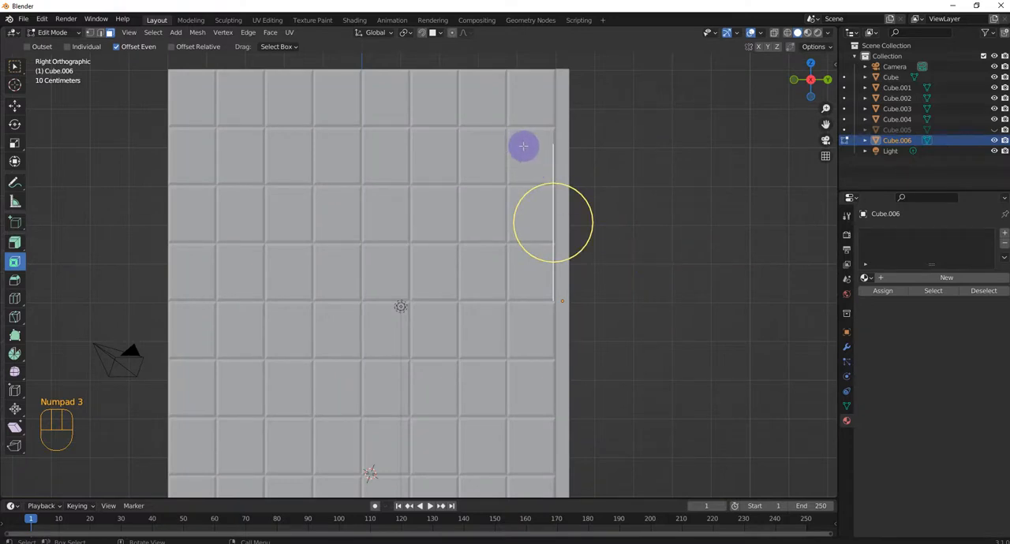
pyautogui.press('e')
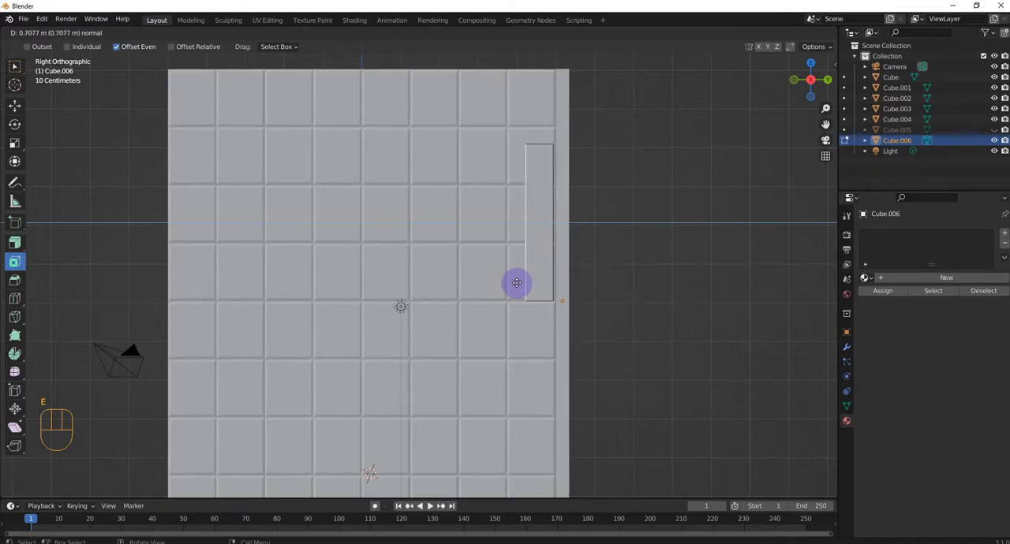
pyautogui.click(514, 283)
pyautogui.moveTo(541, 361); pyautogui.dragTo(610, 369, button='middle')
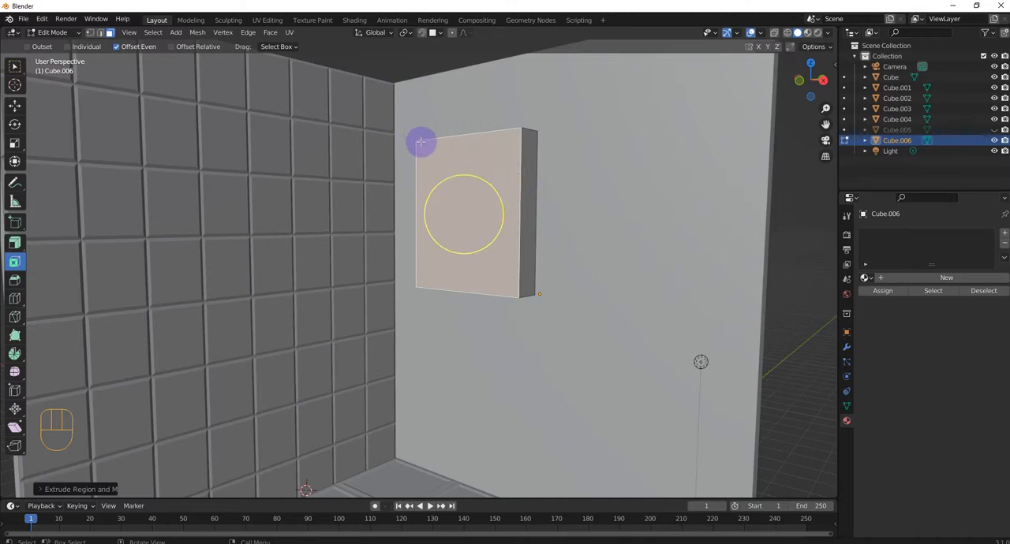
# Step: Inset the front face of the extruded box to form a narrow frame border
pyautogui.moveTo(490, 288)
pyautogui.mouseDown()
pyautogui.moveTo(482, 276)
pyautogui.moveTo(490, 279)
pyautogui.mouseUp()
pyautogui.click(489, 279)
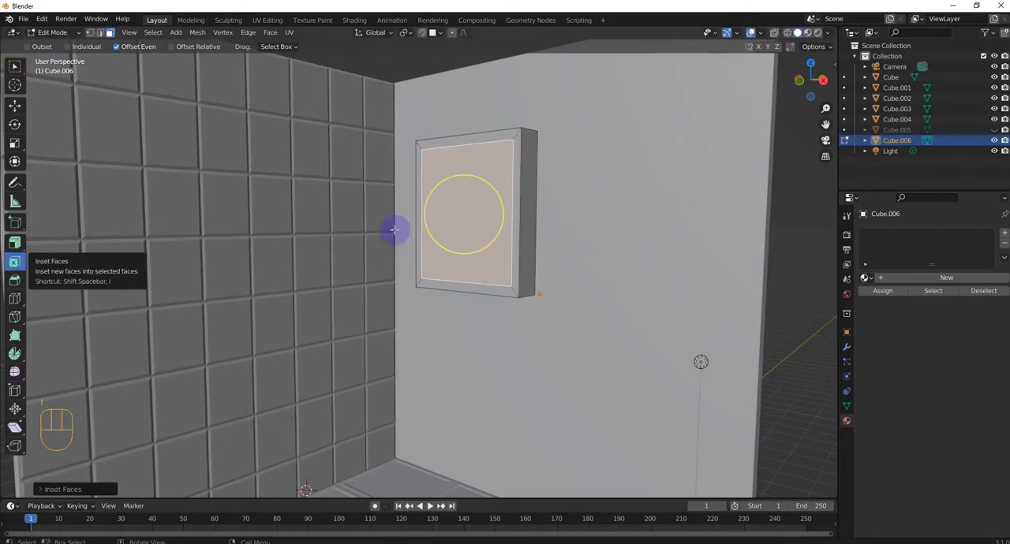
pyautogui.moveTo(470, 183); pyautogui.dragTo(642, 119, button='middle')
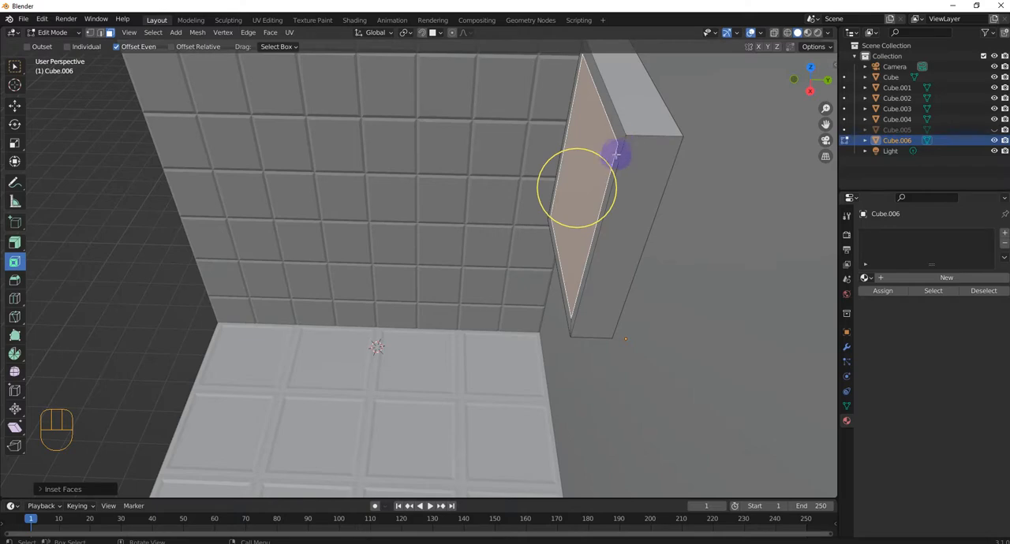
pyautogui.moveTo(604, 151); pyautogui.dragTo(580, 126, button='middle')
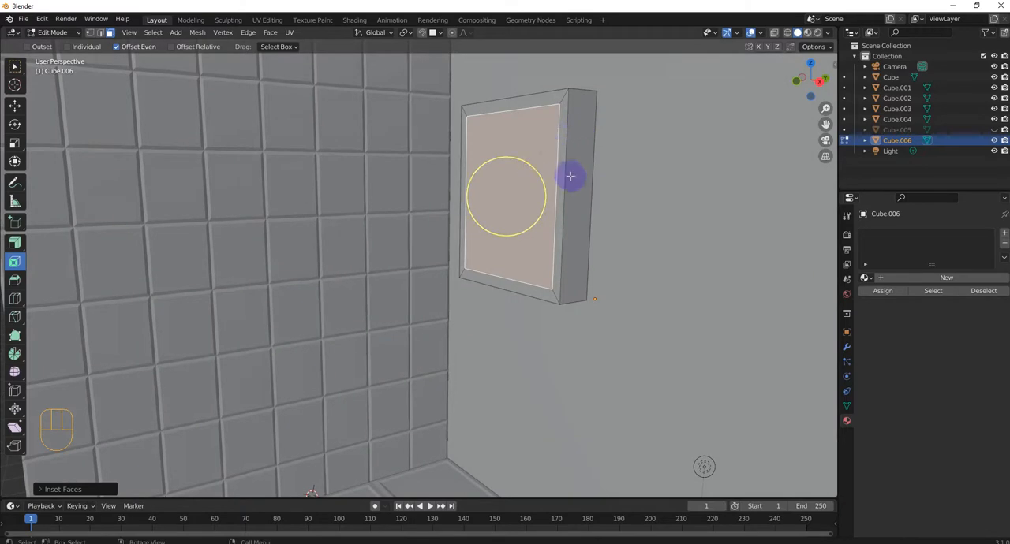
# Step: Inset the front face a second time and extrude the inner face about 0.38 m inward to recess it within the frame
pyautogui.moveTo(573, 177); pyautogui.dragTo(568, 176)
pyautogui.moveTo(569, 177); pyautogui.dragTo(460, 232, button='middle')
pyautogui.press('e')
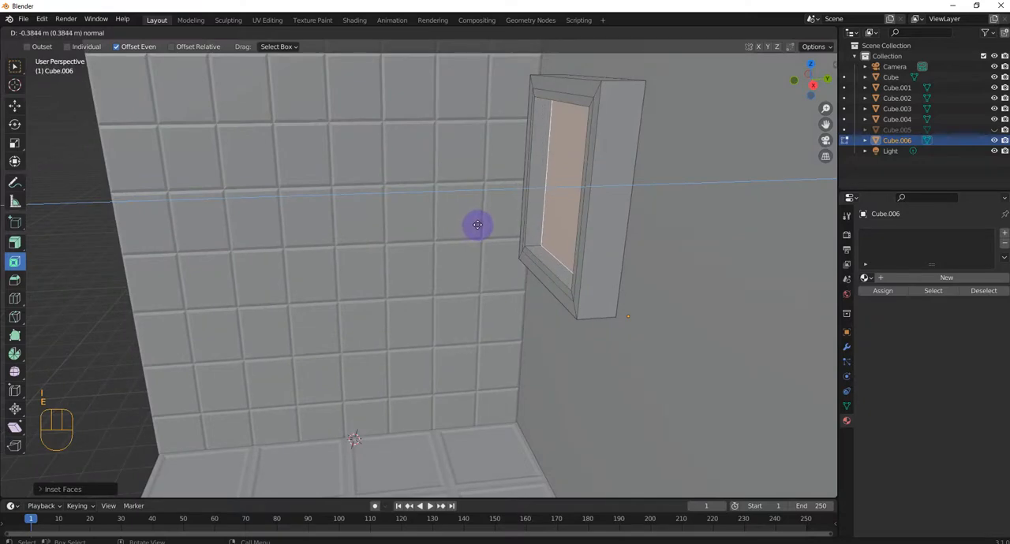
pyautogui.click(474, 226)
pyautogui.moveTo(474, 225); pyautogui.dragTo(500, 162, button='middle')
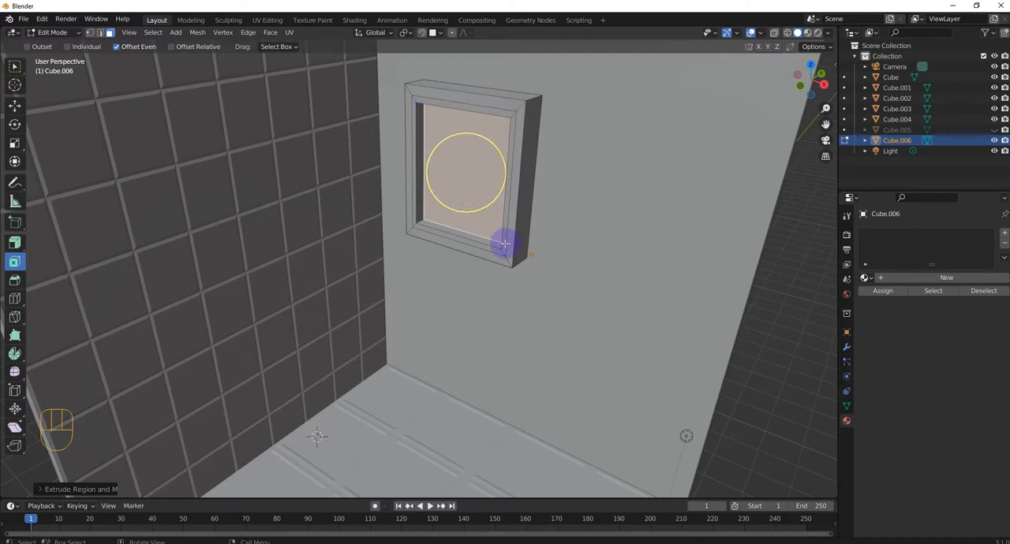
pyautogui.moveTo(504, 245); pyautogui.dragTo(505, 243, button='middle')
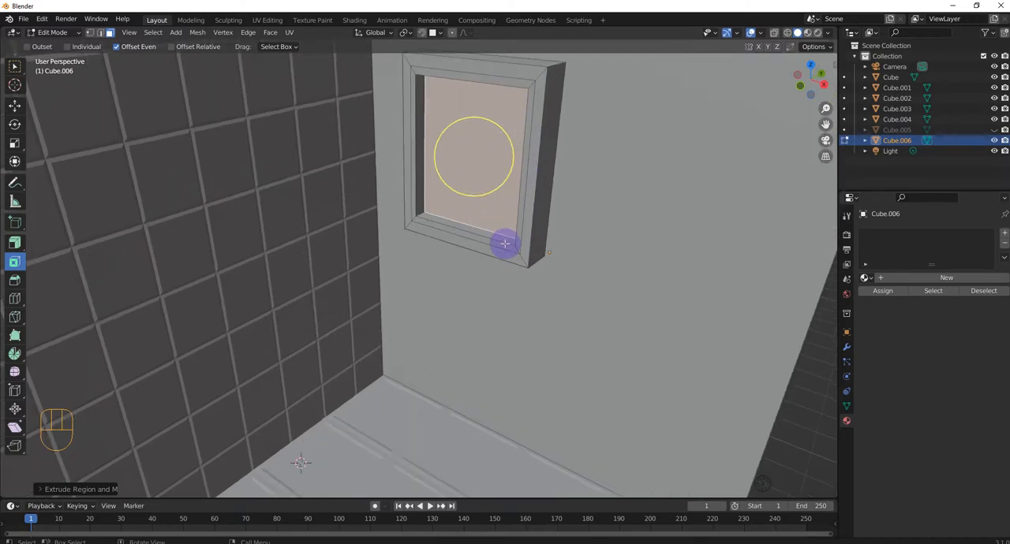
pyautogui.scroll(-6, 504, 244)
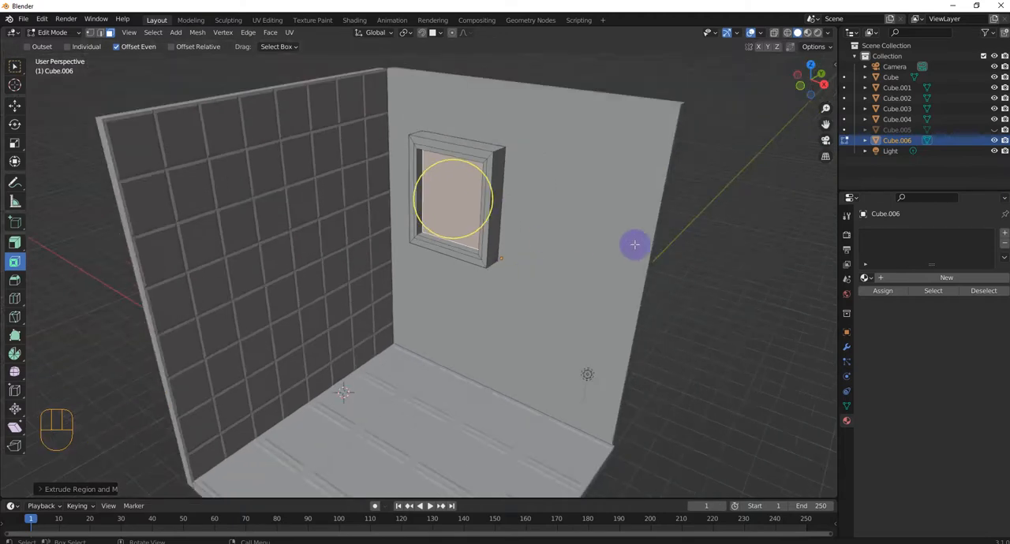
# Step: Return to Object Mode with nothing selected and switch the viewport shading to Material Preview
pyautogui.click(702, 263)
pyautogui.scroll(2, 473, 217)
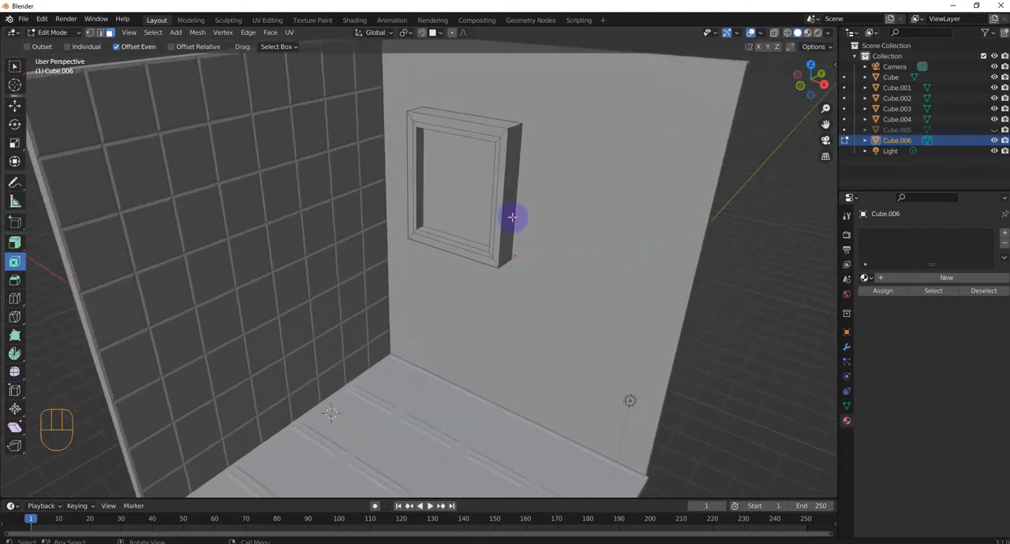
pyautogui.press('Tab')
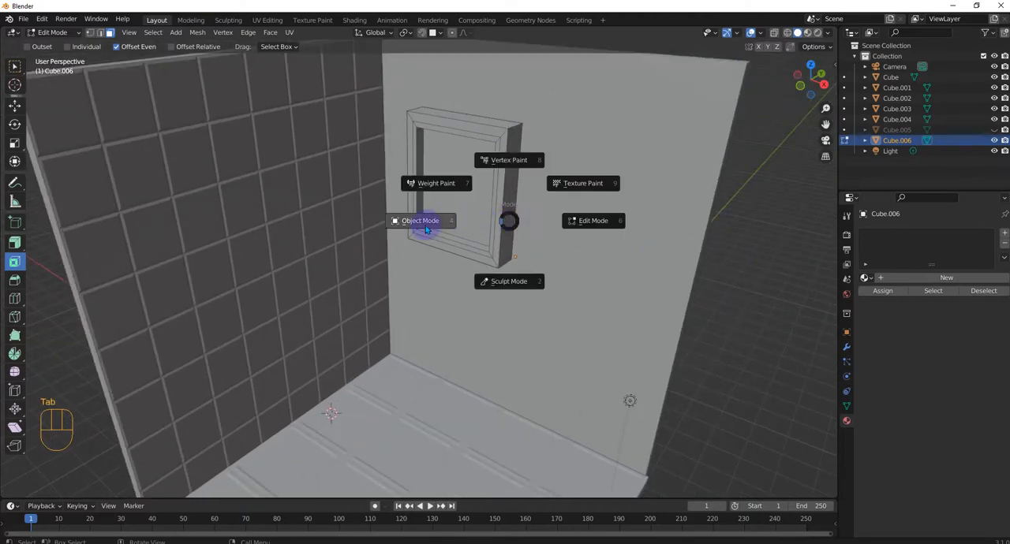
pyautogui.click(426, 229)
pyautogui.moveTo(424, 225); pyautogui.dragTo(507, 255, button='middle')
pyautogui.click(659, 308)
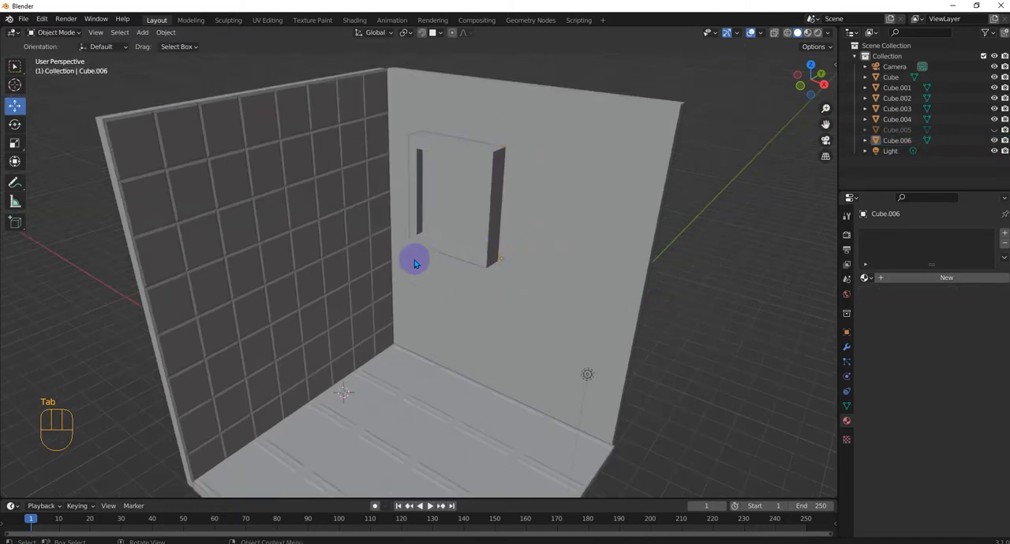
pyautogui.click(809, 34)
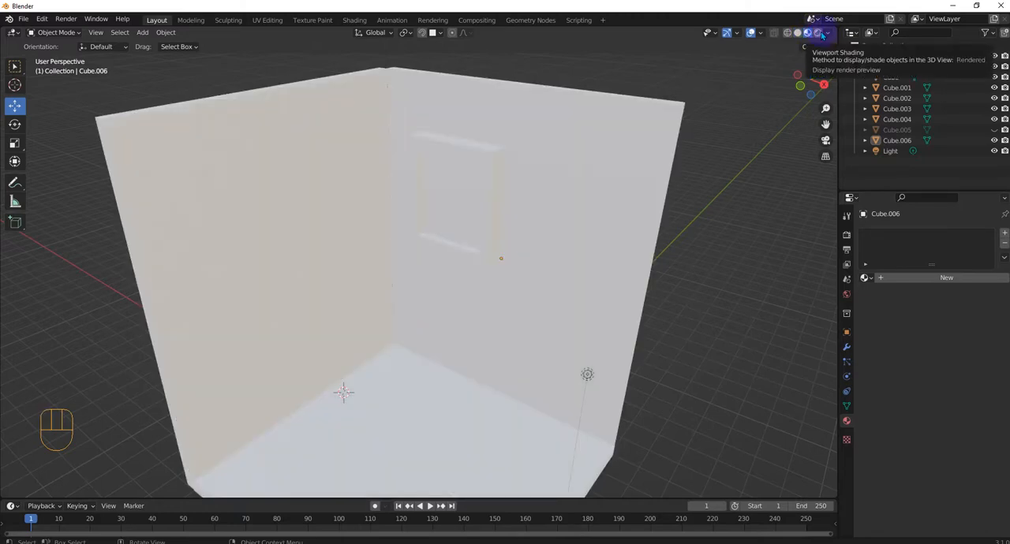
# Step: Preview the room in Rendered shading from a wider angle and set the viewport to Solid shading
pyautogui.click(822, 34)
pyautogui.moveTo(521, 305)
pyautogui.mouseDown(button='middle')
pyautogui.moveTo(575, 312)
pyautogui.moveTo(489, 304)
pyautogui.mouseUp(button='middle')
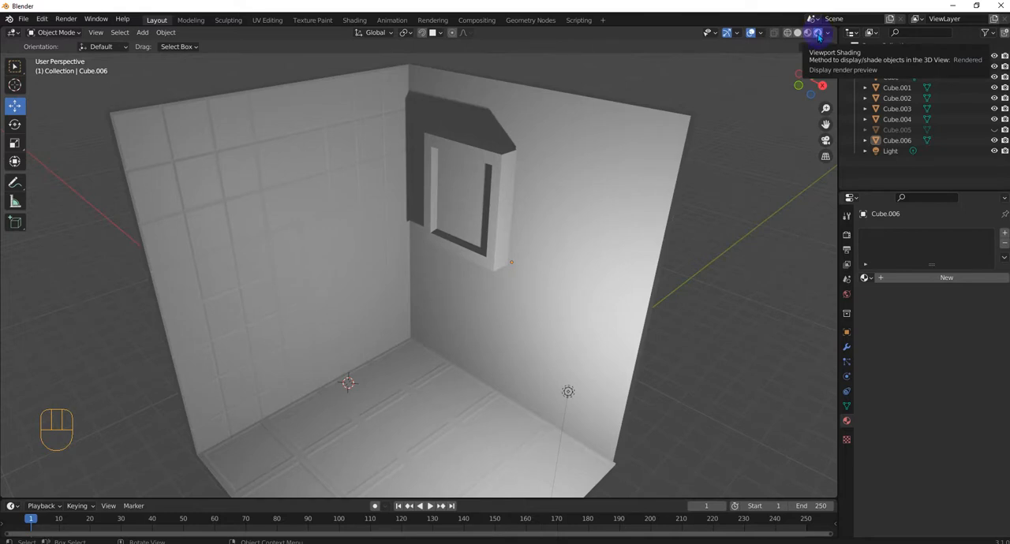
pyautogui.moveTo(360, 379); pyautogui.dragTo(481, 236, button='middle')
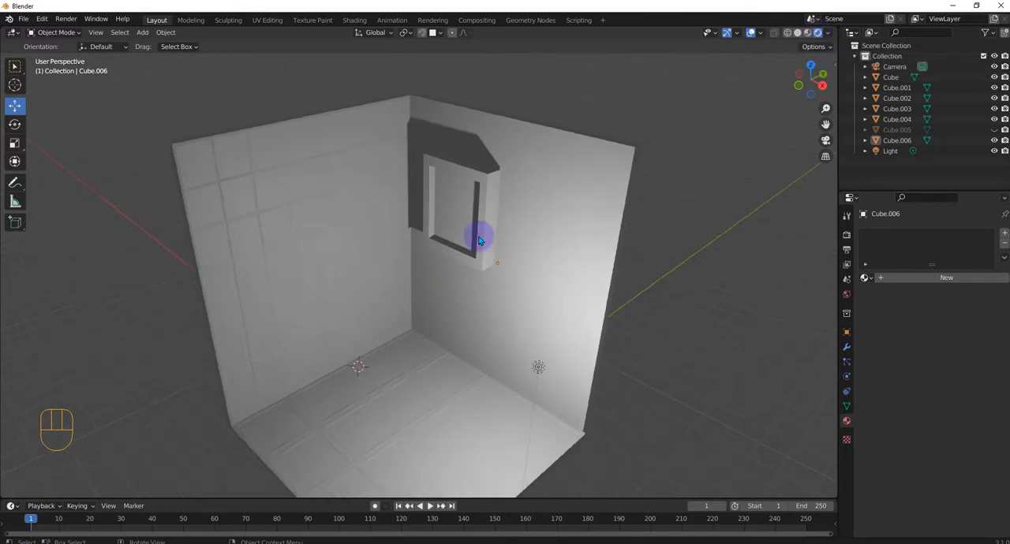
pyautogui.click(797, 33)
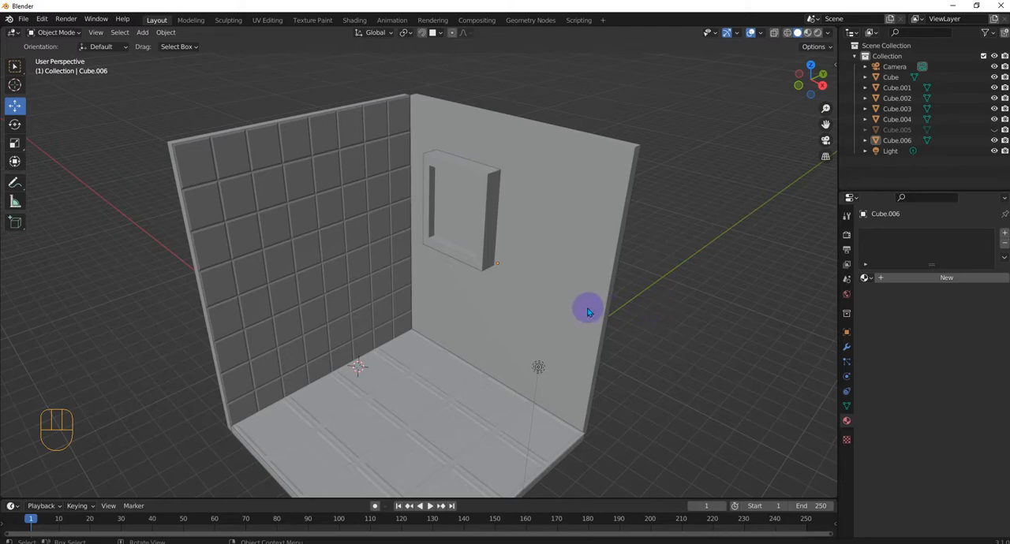
# Step: Show the hidden Cube.005 tile grid on the panel wall and hide it again
pyautogui.click(994, 129)
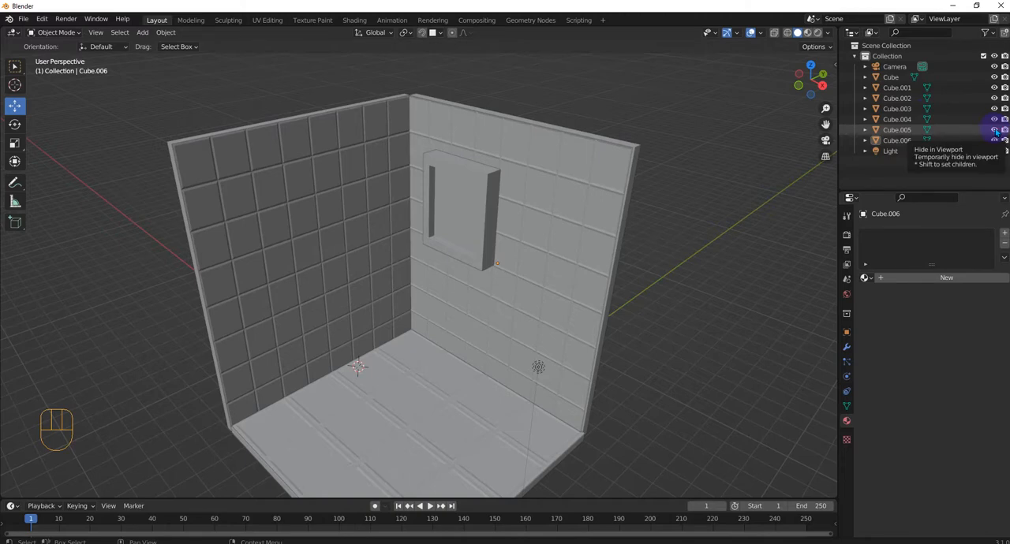
pyautogui.click(994, 130)
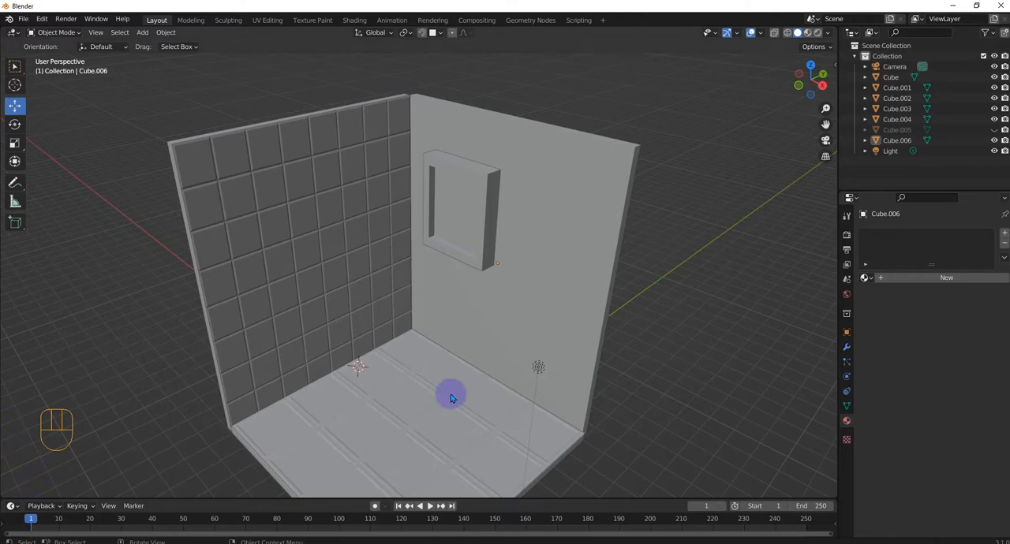
# Step: Add a cube mesh in the front view and move it onto the plain wall beside the framed panel
pyautogui.click(574, 261)
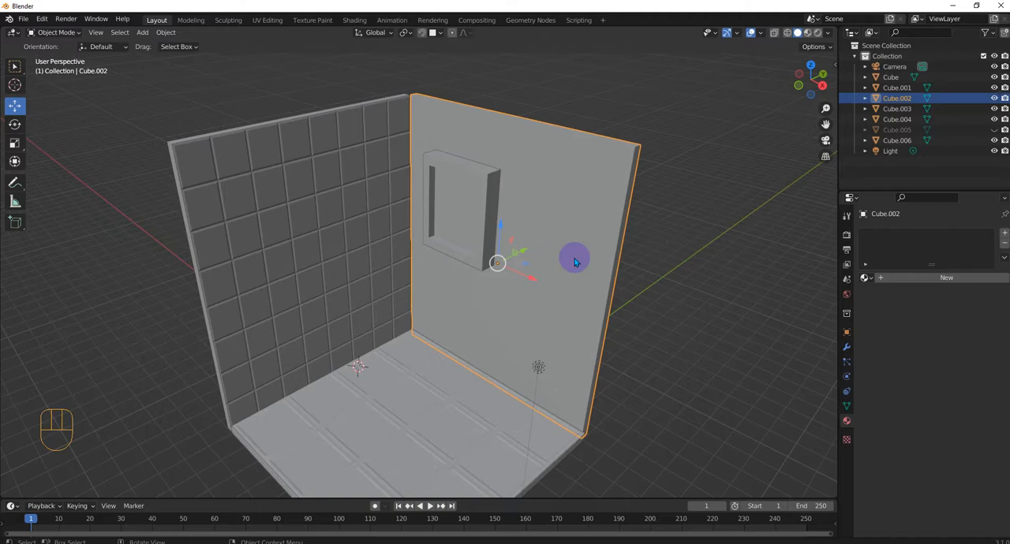
pyautogui.press('KP_1')
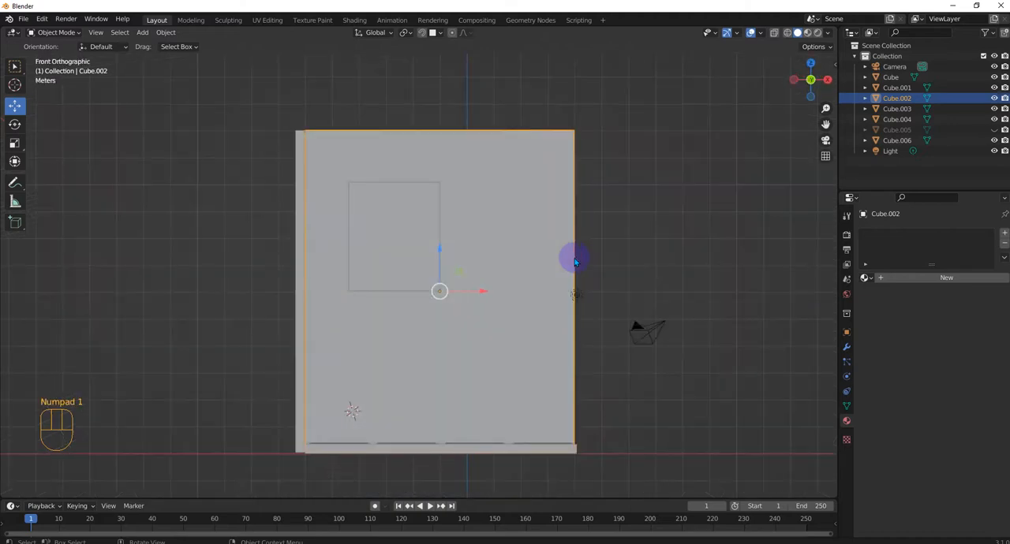
pyautogui.click(629, 250)
pyautogui.hotkey('shift', 'a')
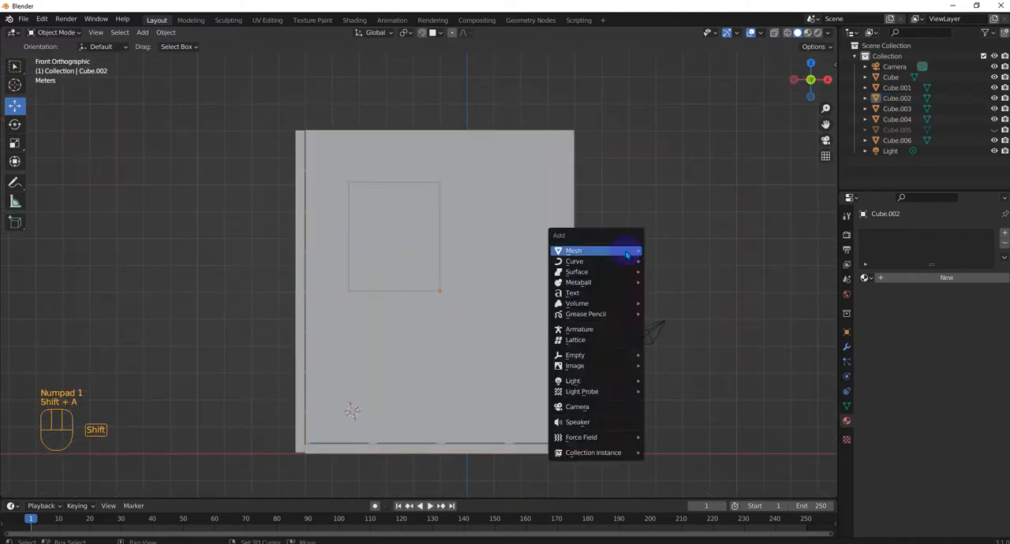
pyautogui.moveTo(635, 251)
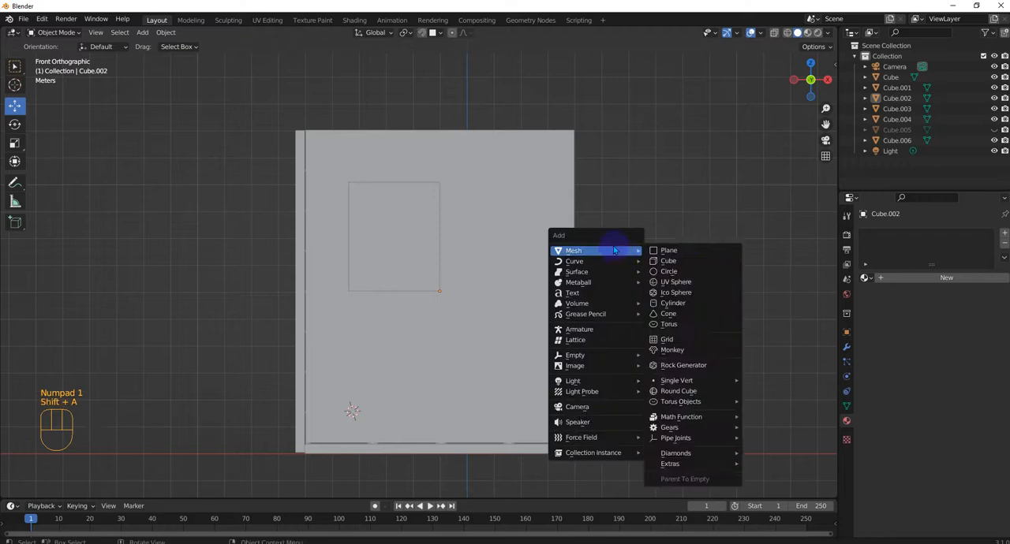
pyautogui.click(667, 260)
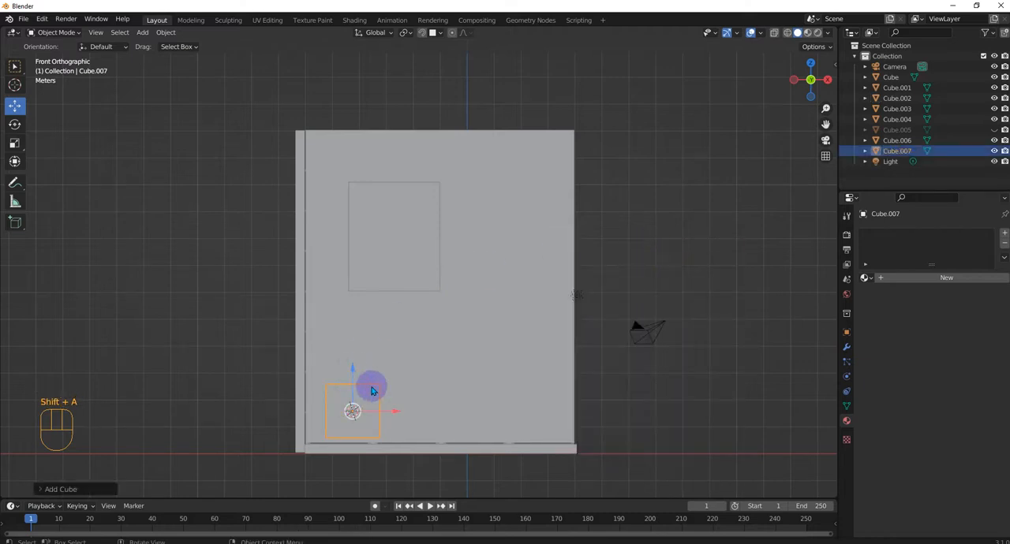
pyautogui.moveTo(371, 395); pyautogui.dragTo(497, 243)
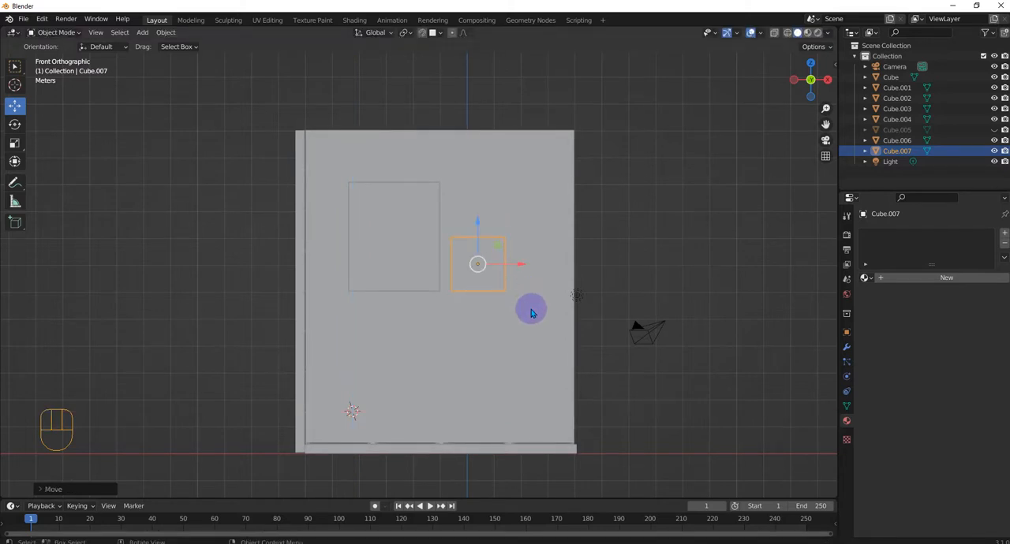
# Step: Scale the new cube down to a small block and move it close to the framed panel's lower corner
pyautogui.press('s')
pyautogui.click(485, 280)
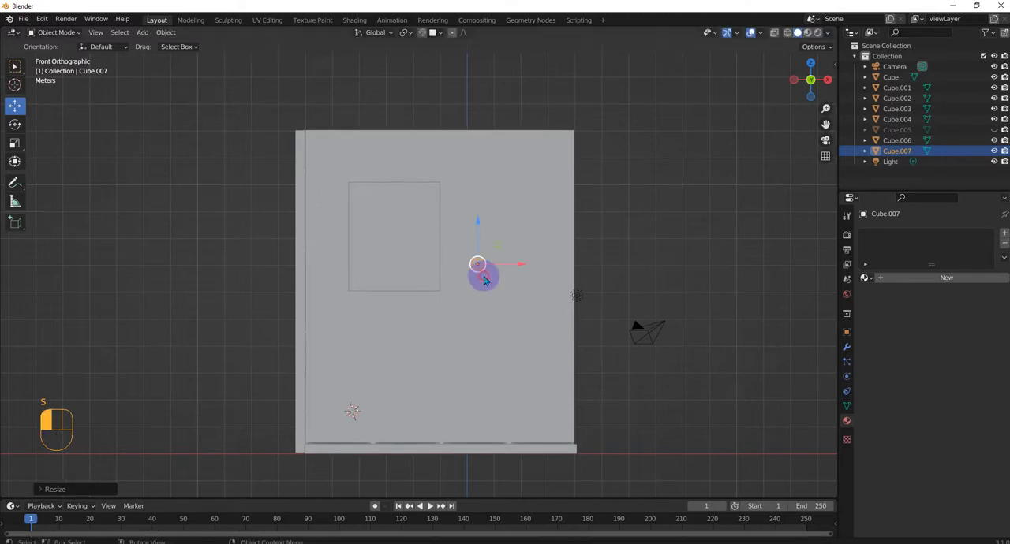
pyautogui.moveTo(493, 261); pyautogui.dragTo(477, 267)
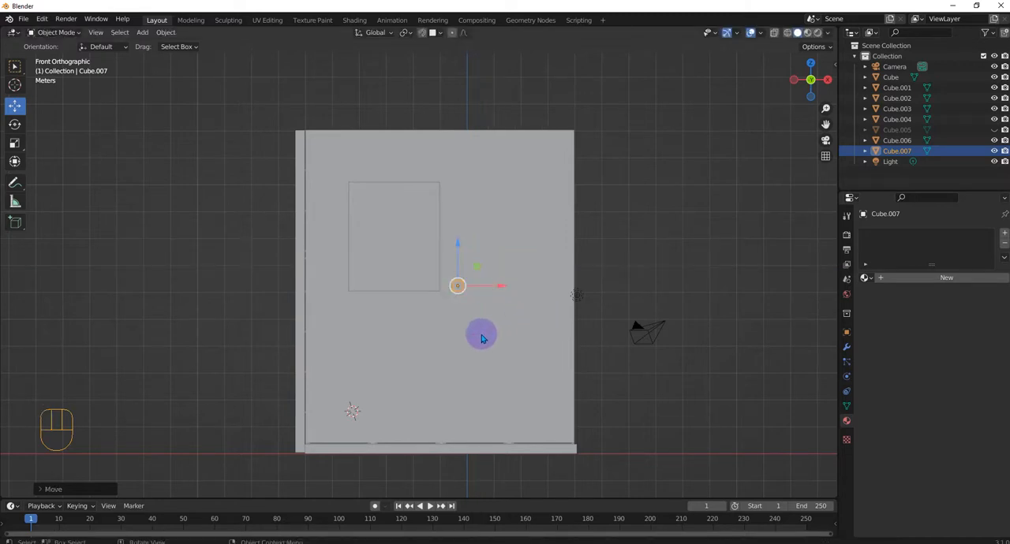
# Step: Duplicate the small cube and move the copy 3 m along the X axis
pyautogui.hotkey('shift', 'd')
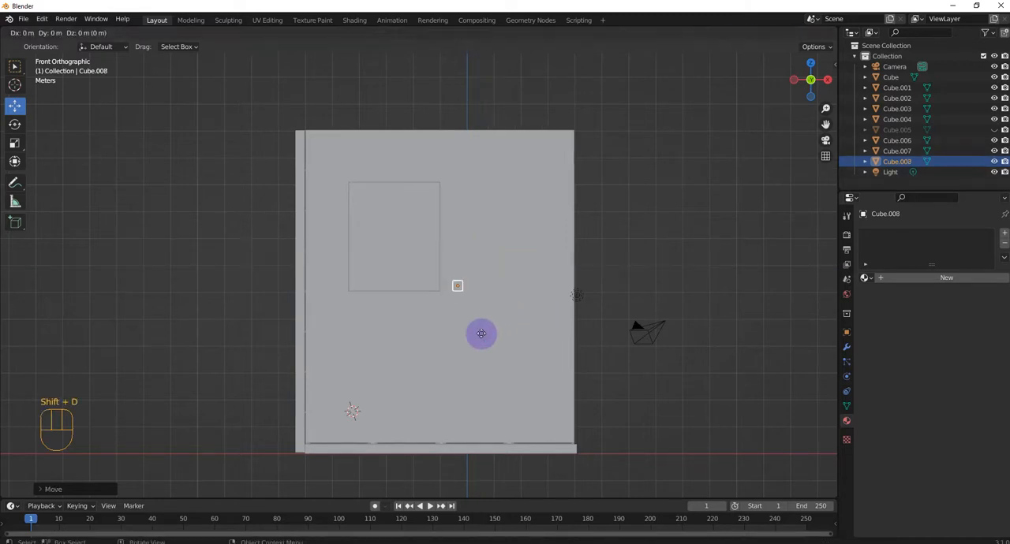
pyautogui.rightClick(535, 316)
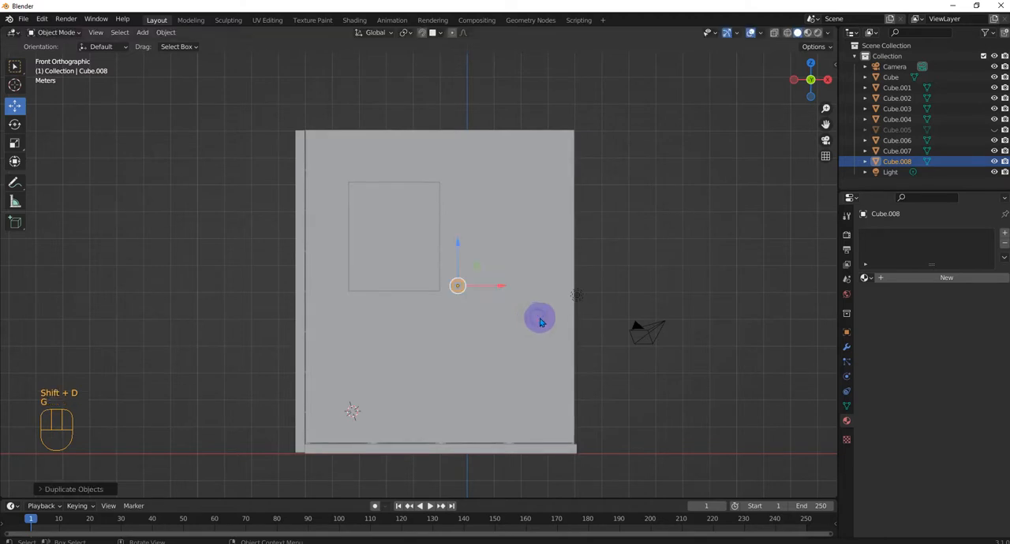
pyautogui.press('g')
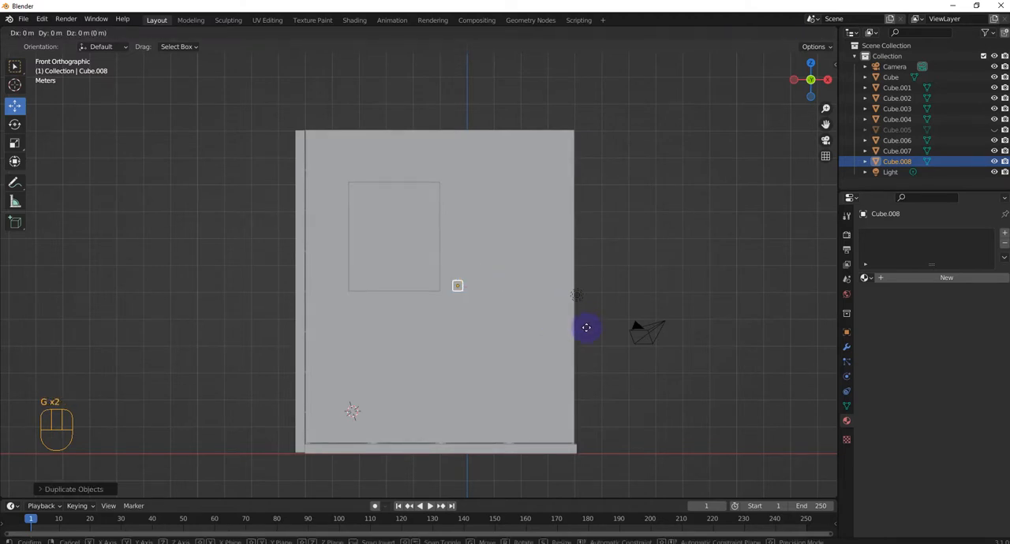
pyautogui.press('x')
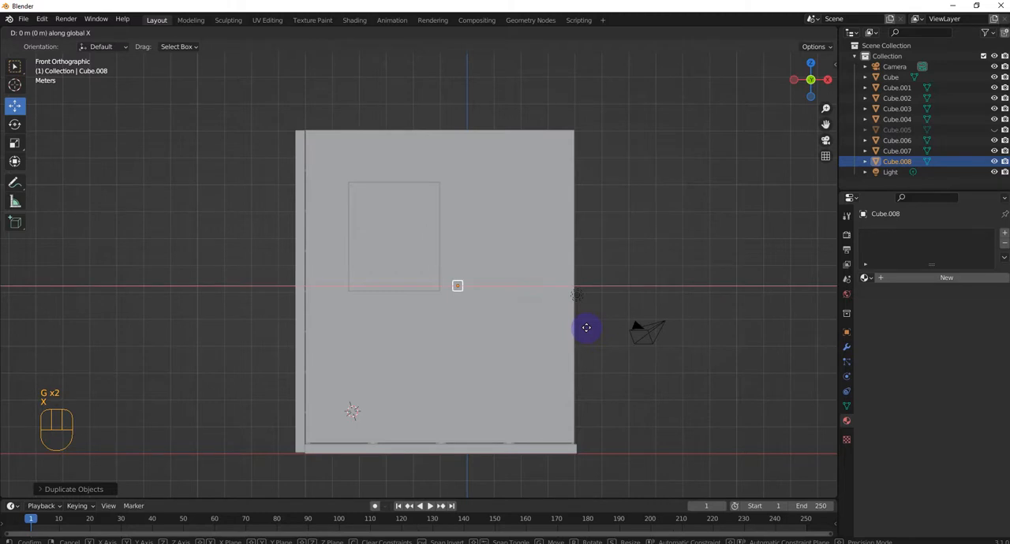
pyautogui.press('1')
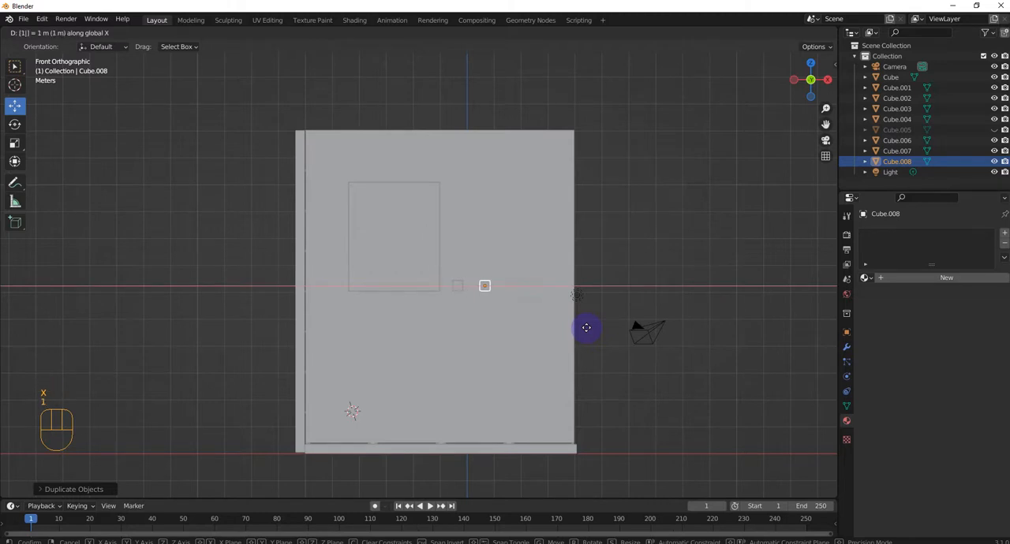
pyautogui.press('BackSpace')
pyautogui.press('3')
pyautogui.click(586, 327)
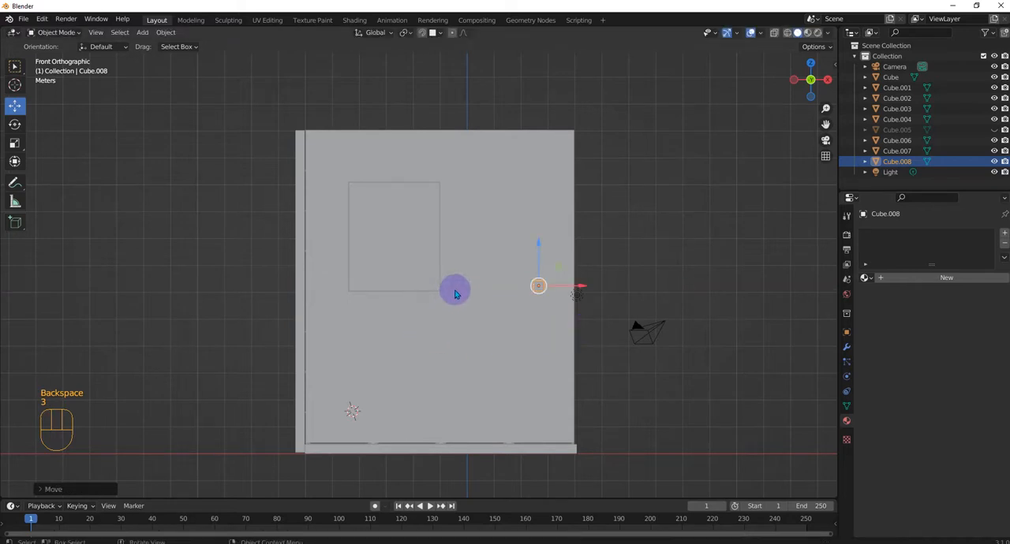
# Step: Move both small cubes together farther from the framed panel and up to about its mid-height, and clear the selection
pyautogui.keyDown('shift'); pyautogui.click(458, 289); pyautogui.keyUp('shift')
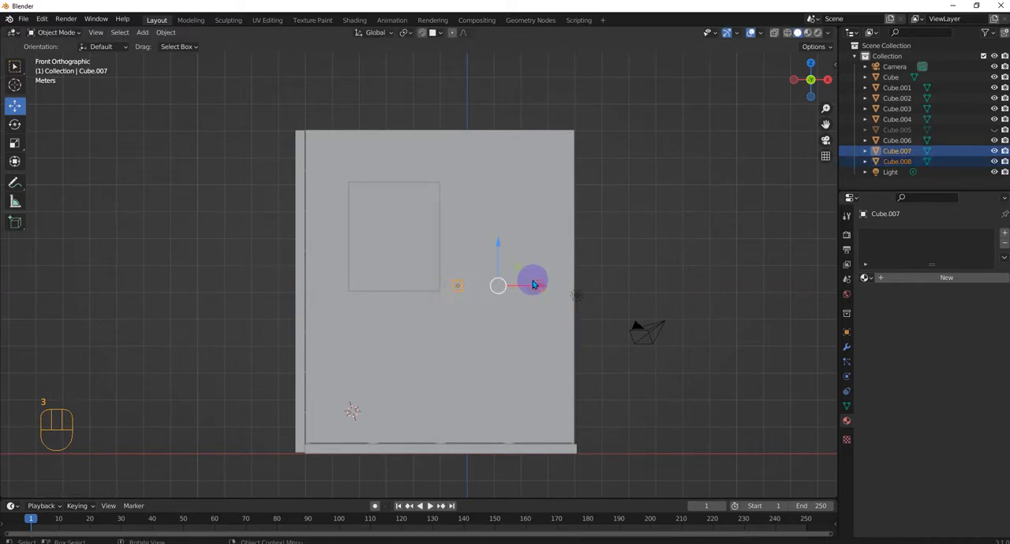
pyautogui.moveTo(533, 285); pyautogui.dragTo(554, 285)
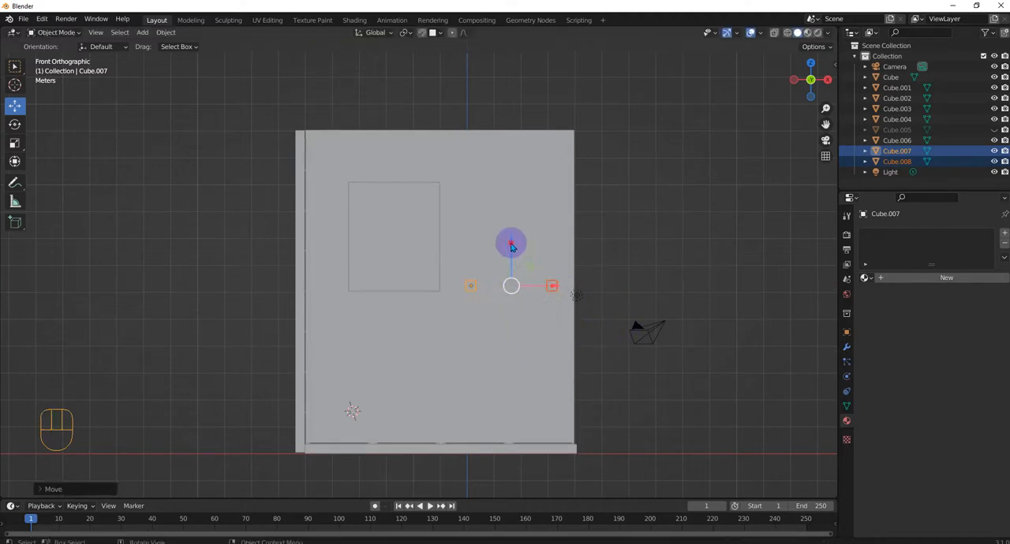
pyautogui.moveTo(511, 244); pyautogui.dragTo(494, 183)
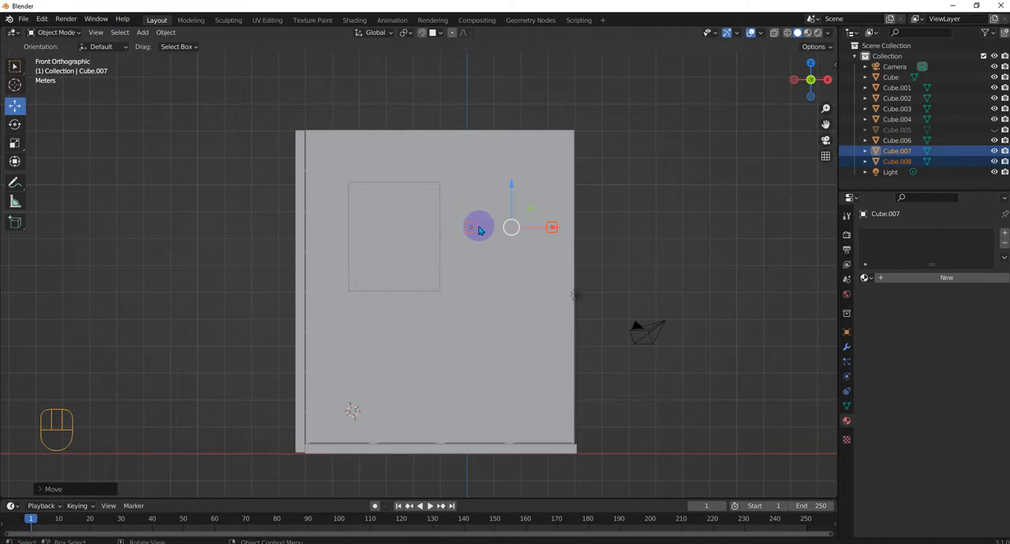
pyautogui.scroll(2, 536, 229)
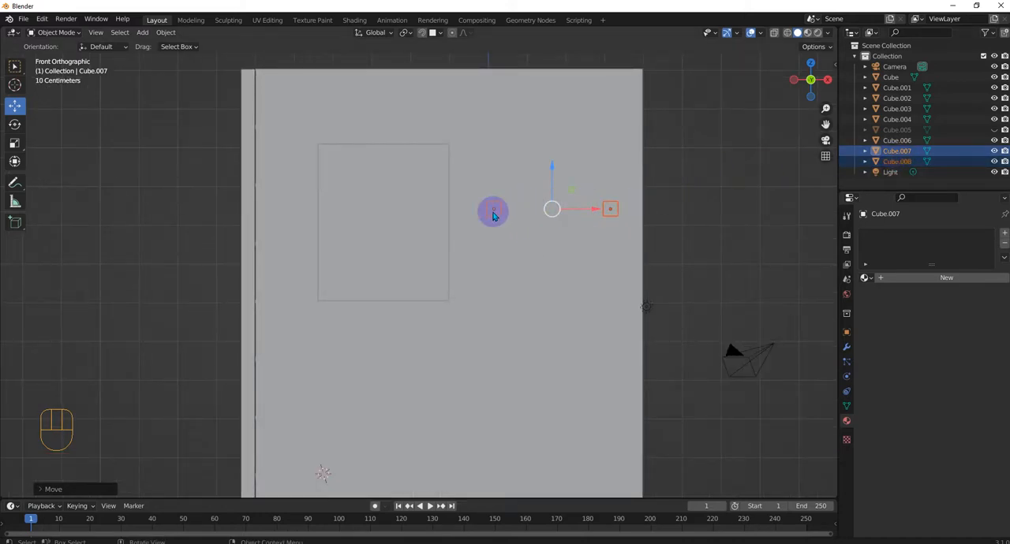
pyautogui.click(710, 241)
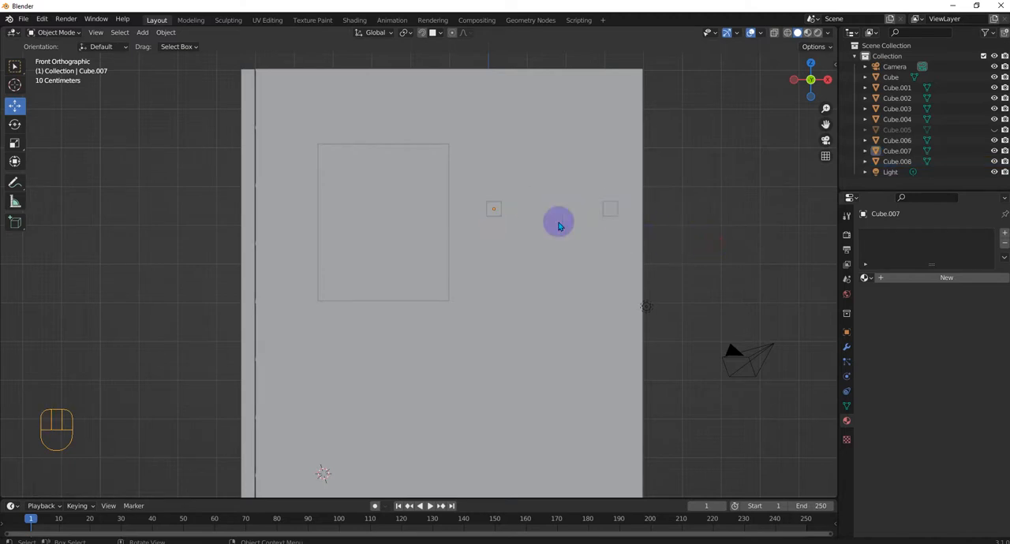
# Step: Duplicate the small cube nearest the framed panel in place and scale the copy to about 0.69
pyautogui.click(490, 211)
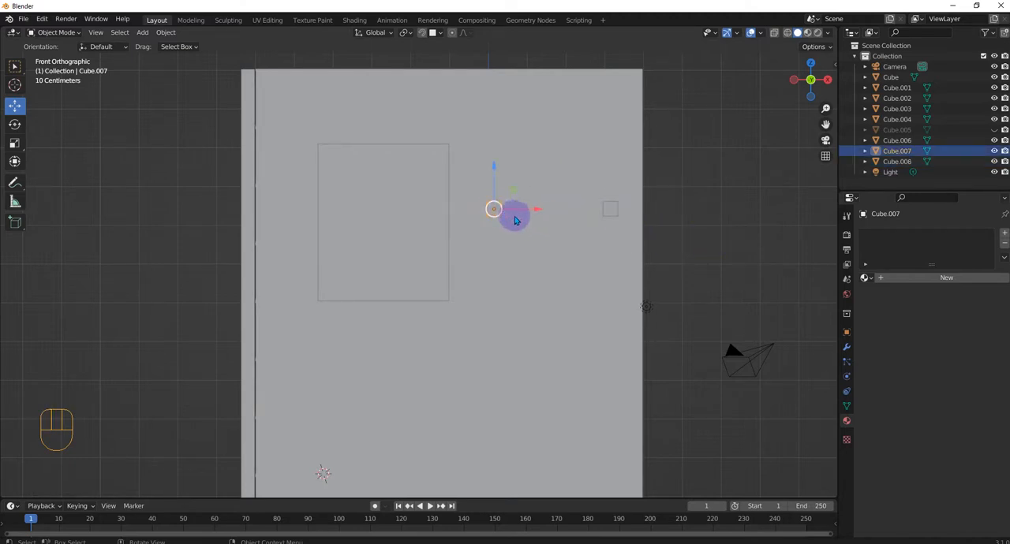
pyautogui.hotkey('shift', 'd')
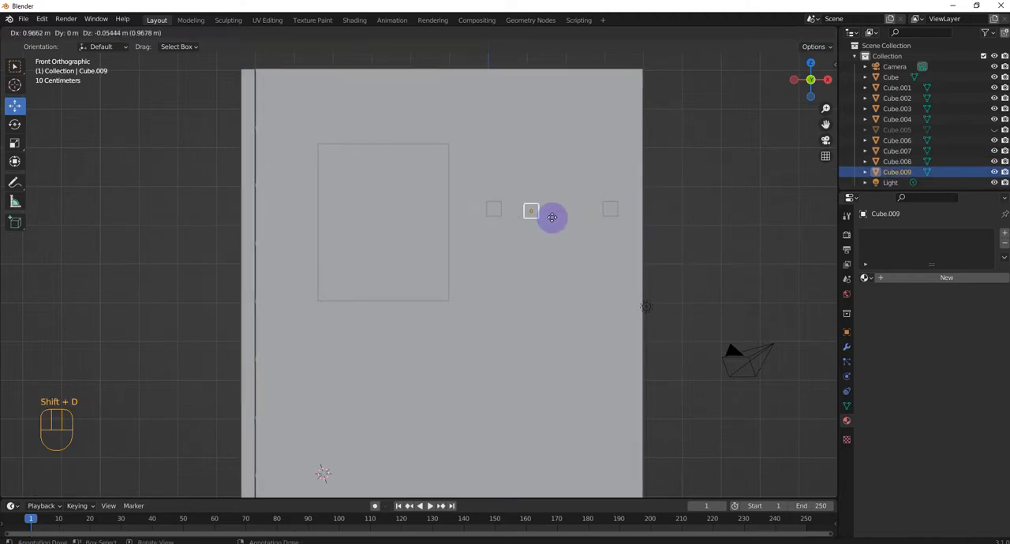
pyautogui.press('Escape')
pyautogui.press('s')
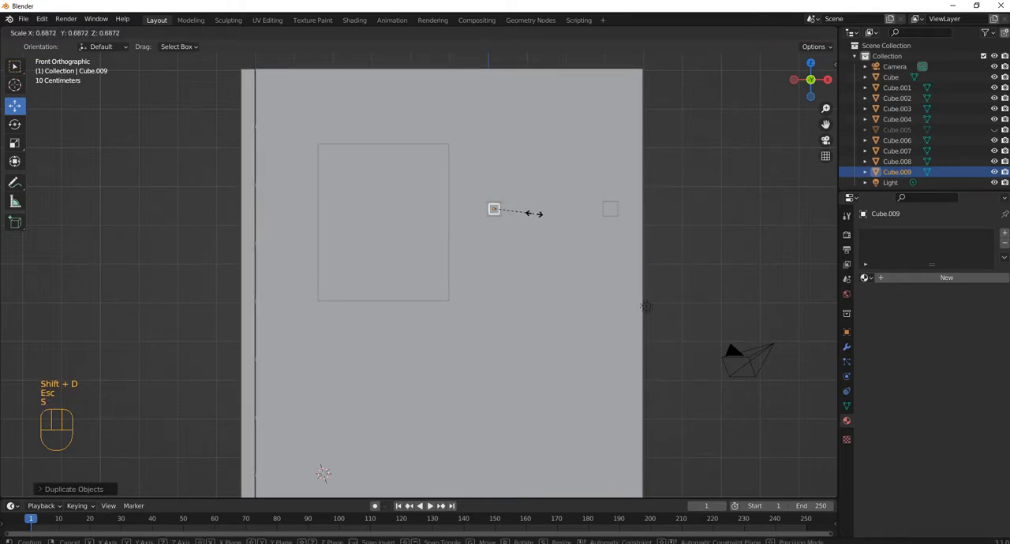
pyautogui.click(532, 213)
# Step: Turn on X-ray display in the viewport to see the smaller cube nested inside the outer one
pyautogui.scroll(2, 591, 182)
pyautogui.keyDown('shift'); pyautogui.moveTo(564, 212); pyautogui.dragTo(408, 318, button='middle'); pyautogui.keyUp('shift')
pyautogui.scroll(1, 408, 318)
pyautogui.click(775, 33)
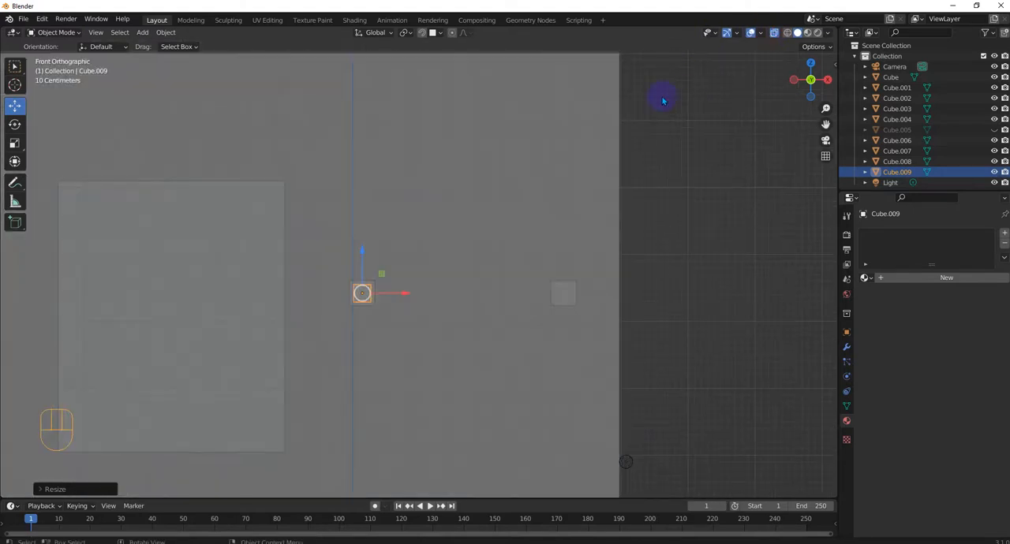
pyautogui.scroll(2, 395, 309)
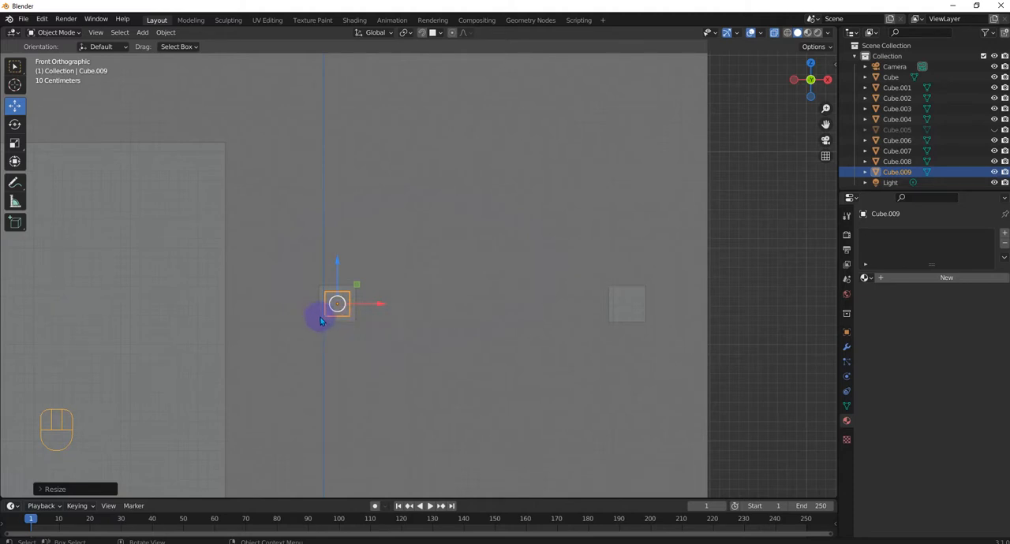
pyautogui.scroll(-2, 321, 318)
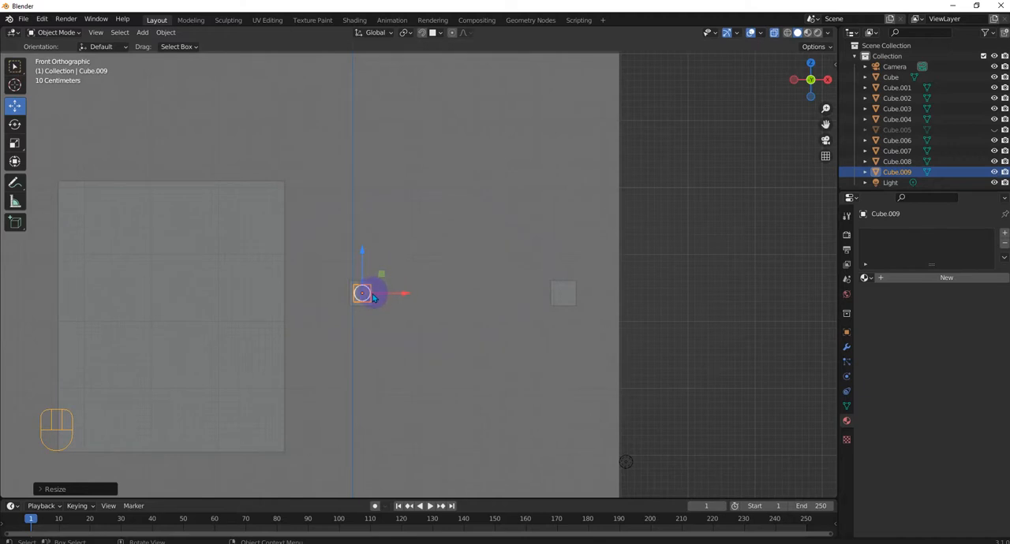
pyautogui.scroll(3, 374, 298)
pyautogui.keyDown('shift'); pyautogui.click(302, 328); pyautogui.keyUp('shift')
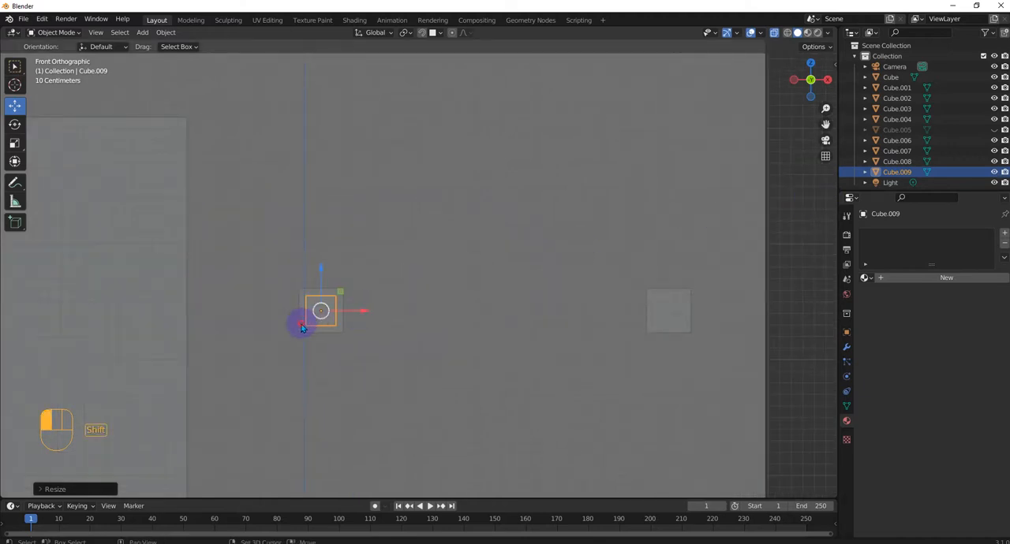
pyautogui.keyDown('shift'); pyautogui.click(301, 326); pyautogui.keyUp('shift')
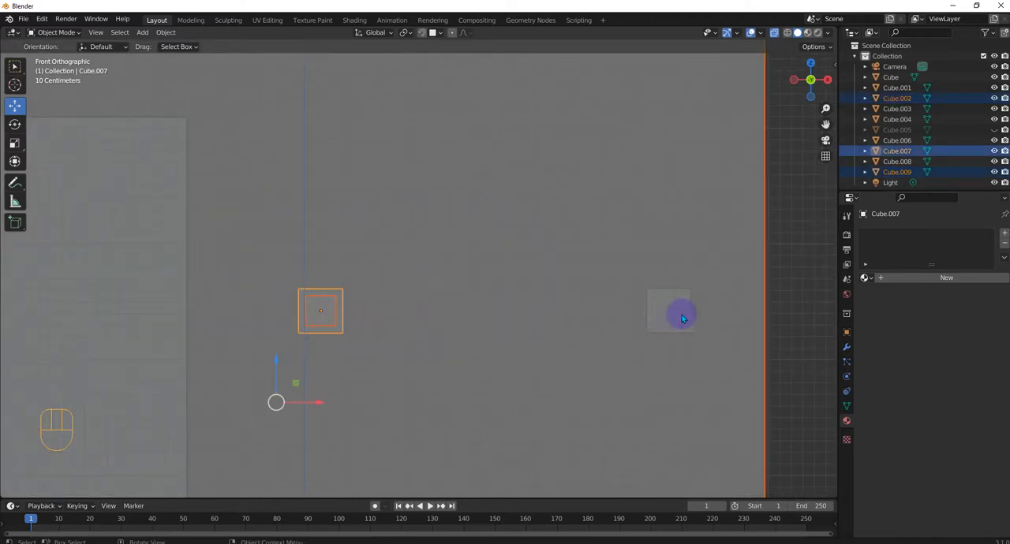
pyautogui.scroll(-3, 608, 332)
pyautogui.click(548, 307)
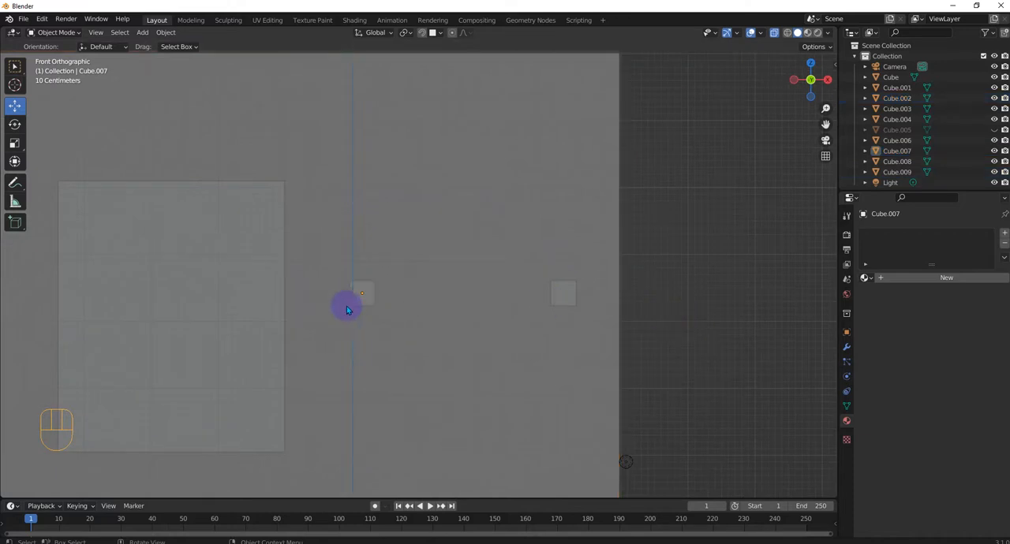
# Step: Select the two outer small cubes and the nested inner cube, and hide every other object
pyautogui.scroll(3, 347, 308)
pyautogui.click(322, 308)
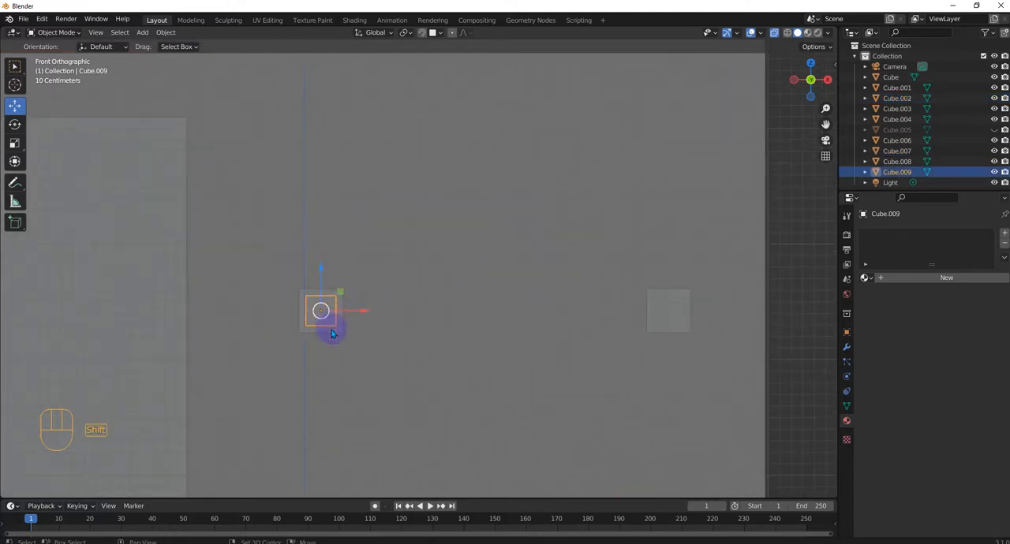
pyautogui.keyDown('shift'); pyautogui.click(331, 334); pyautogui.keyUp('shift')
pyautogui.keyDown('shift'); pyautogui.click(332, 333); pyautogui.keyUp('shift')
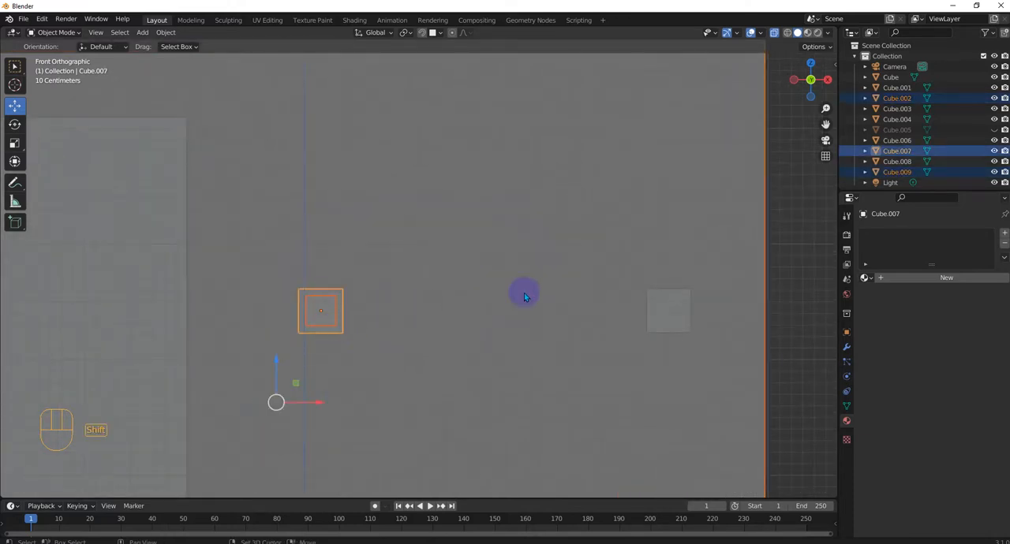
pyautogui.keyDown('shift'); pyautogui.click(697, 254); pyautogui.keyUp('shift')
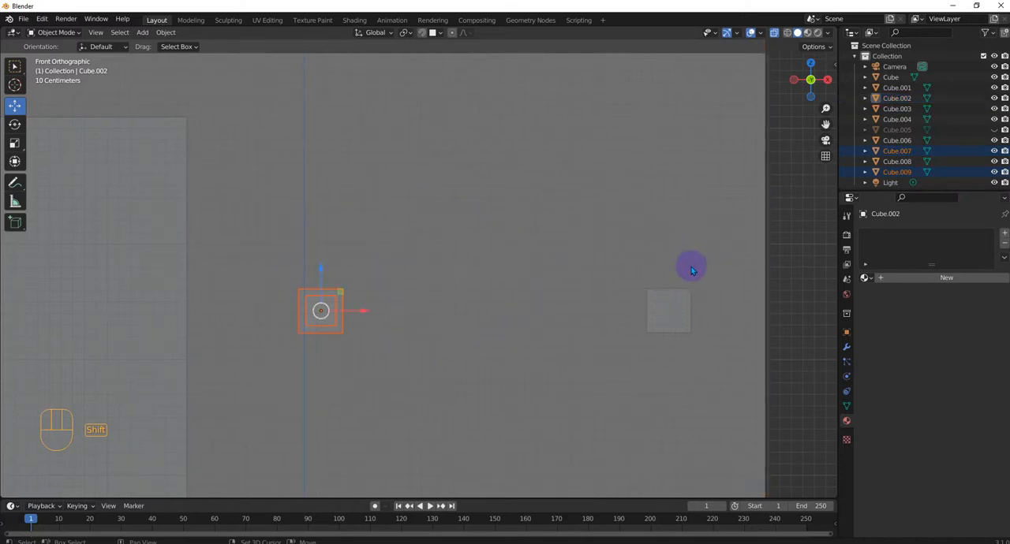
pyautogui.keyDown('shift'); pyautogui.click(667, 314); pyautogui.keyUp('shift')
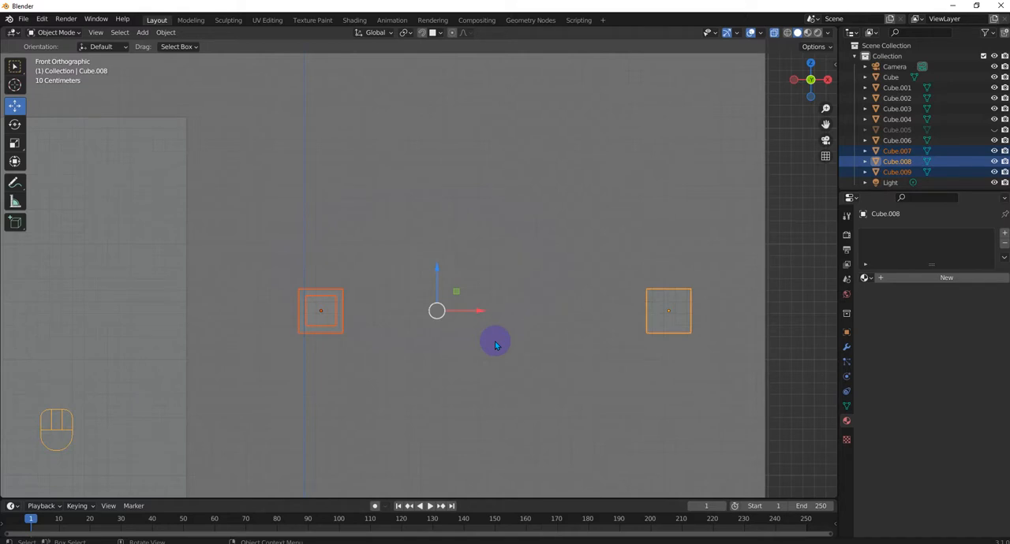
pyautogui.hotkey('shift', 'h')
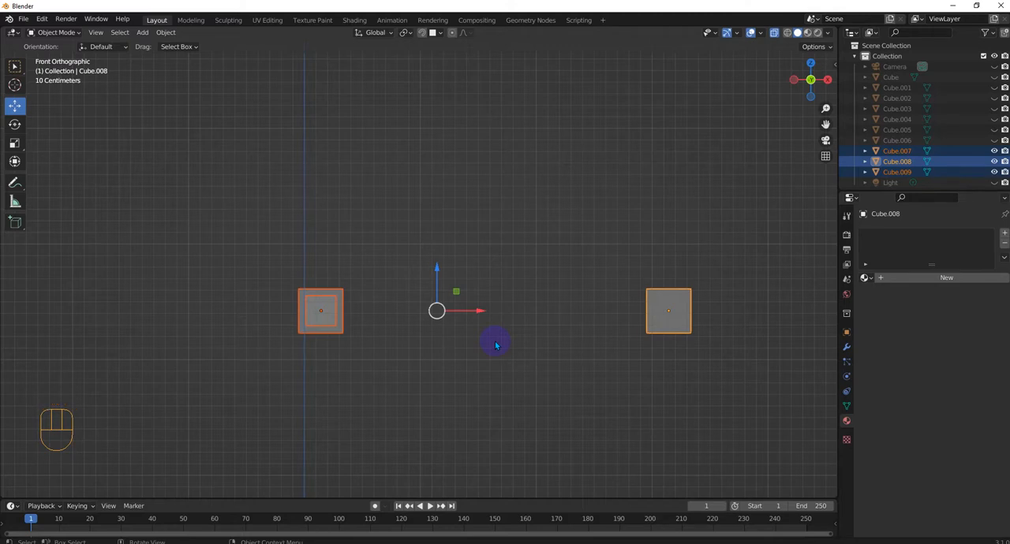
# Step: Clear the selection and reveal all hidden objects
pyautogui.hotkey('alt', 'a')
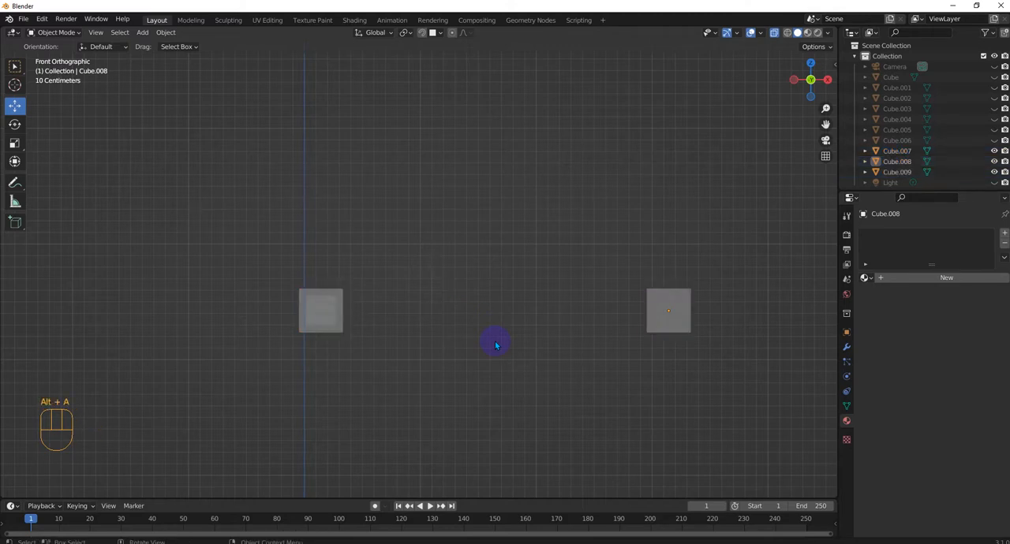
pyautogui.hotkey('alt', 'h')
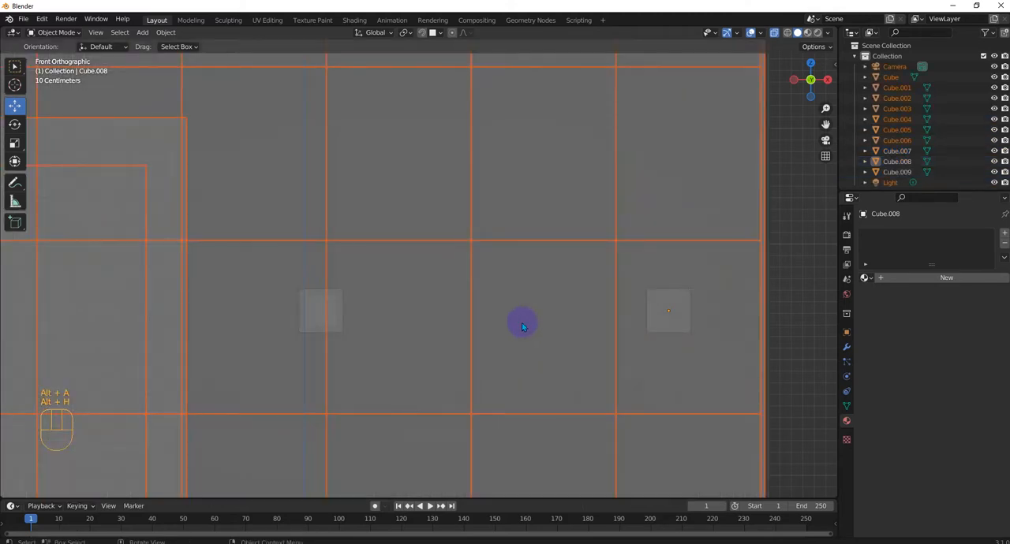
# Step: Move the inner cube along X to midway between the outer cubes and scale it about 10.9 along X to bridge them
pyautogui.click(324, 313)
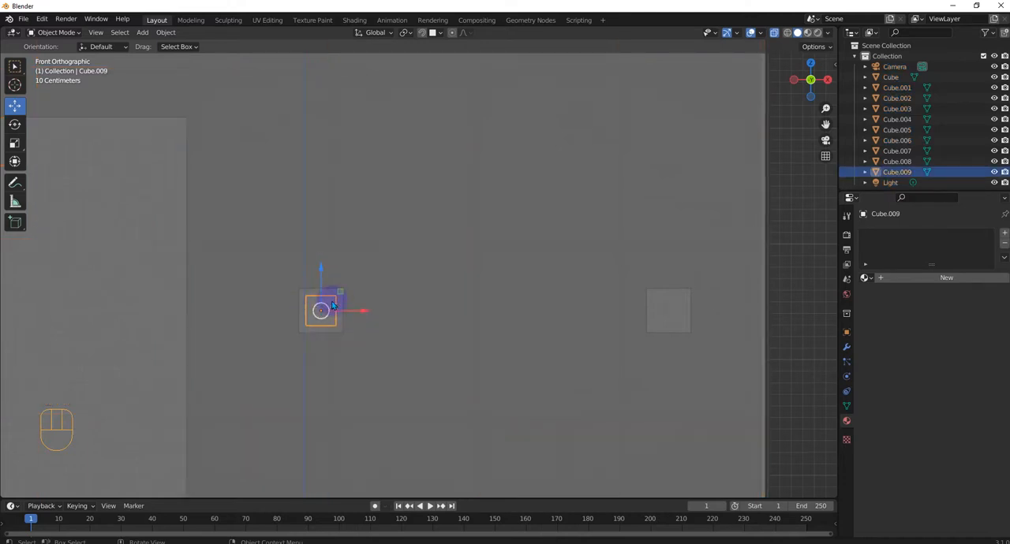
pyautogui.moveTo(367, 310); pyautogui.dragTo(543, 313)
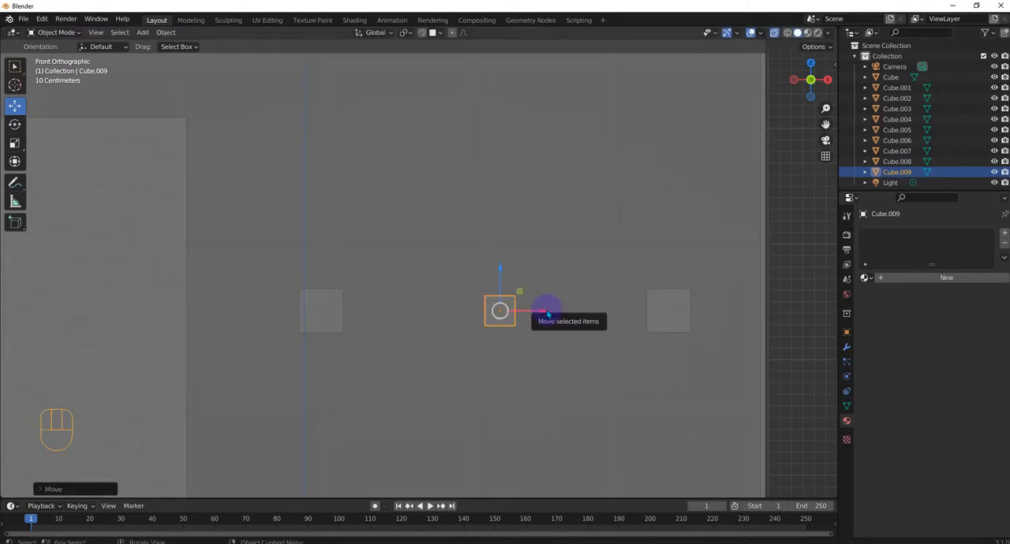
pyautogui.press('s')
pyautogui.press('x')
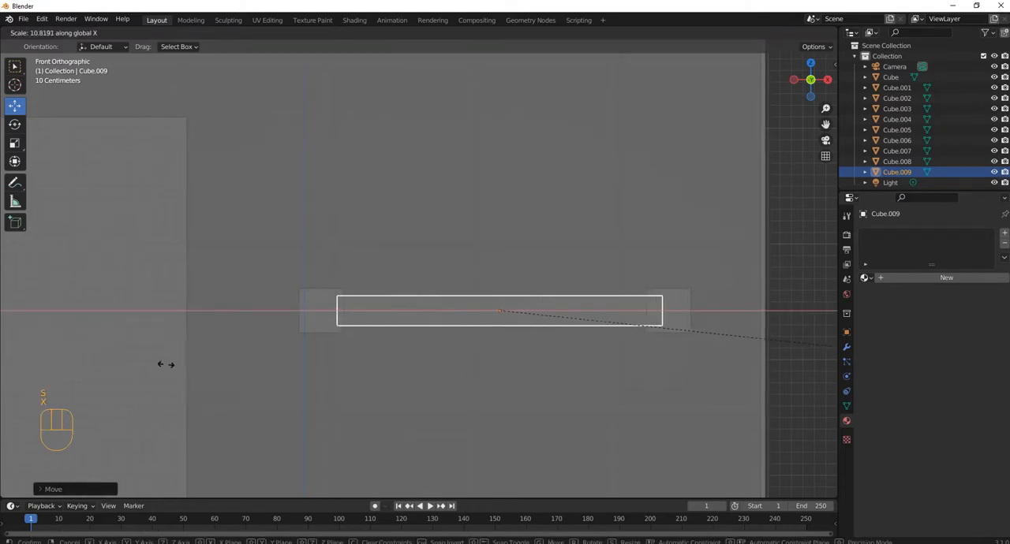
pyautogui.click(172, 365)
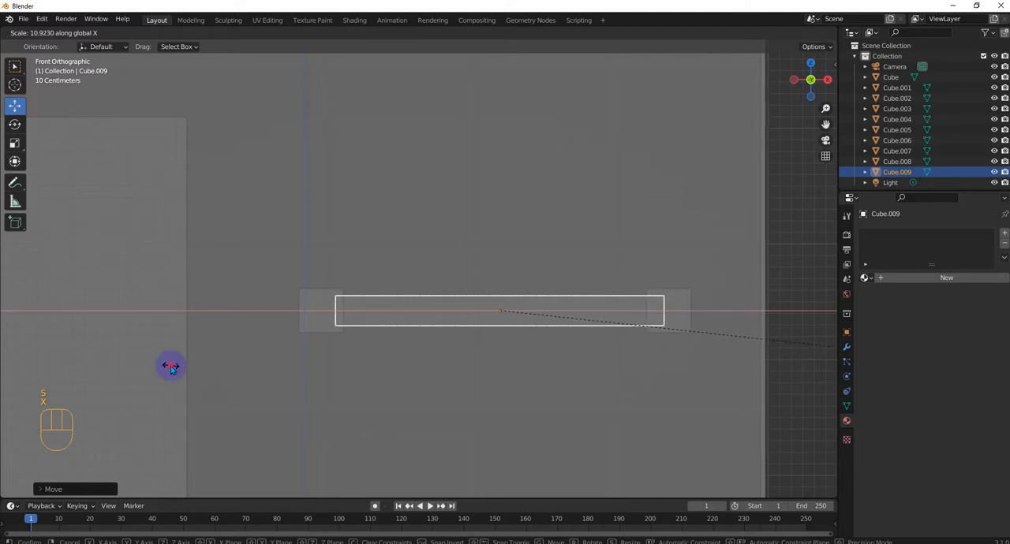
pyautogui.moveTo(540, 317); pyautogui.dragTo(532, 316)
# Step: Select the end cube farthest from the framed panel and turn off X-ray display in the viewport
pyautogui.moveTo(534, 365); pyautogui.dragTo(477, 417, button='middle')
pyautogui.scroll(-3, 476, 416)
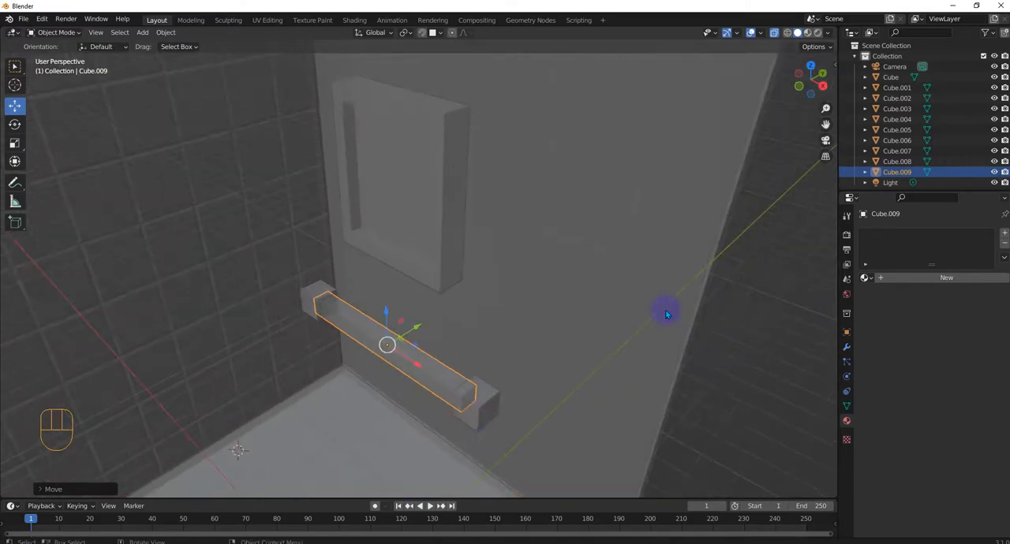
pyautogui.keyDown('shift'); pyautogui.click(318, 298); pyautogui.keyUp('shift')
pyautogui.click(489, 407)
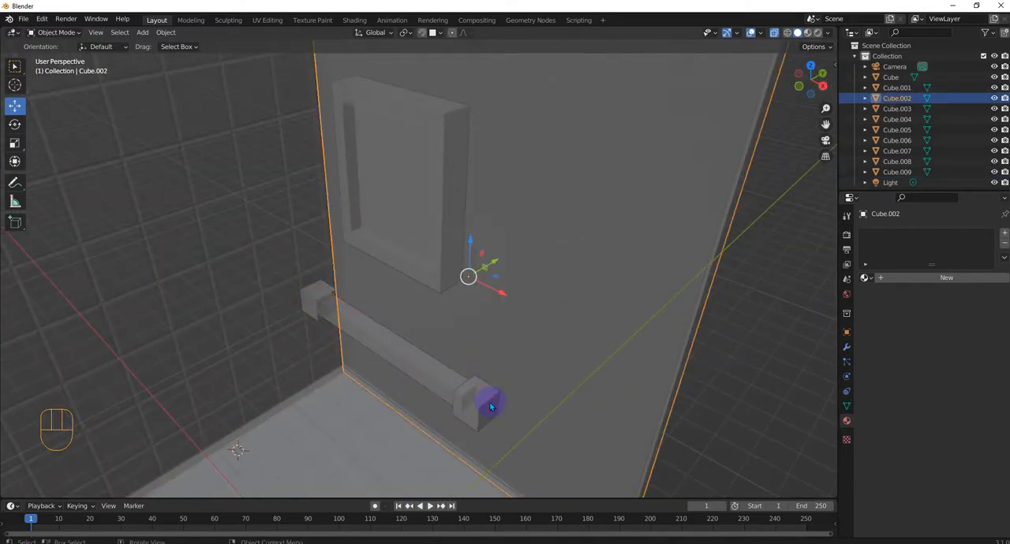
pyautogui.click(482, 407)
pyautogui.click(482, 407)
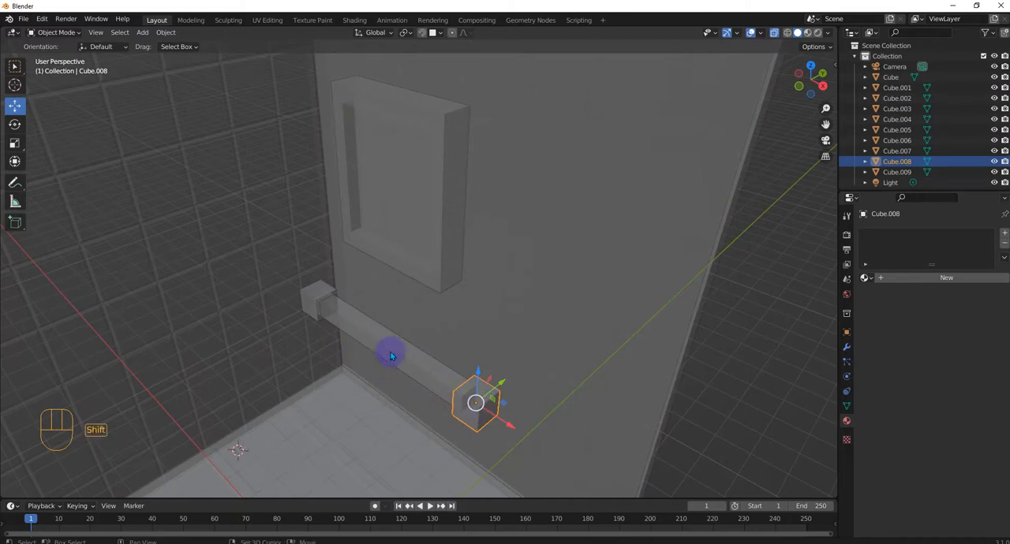
pyautogui.click(774, 33)
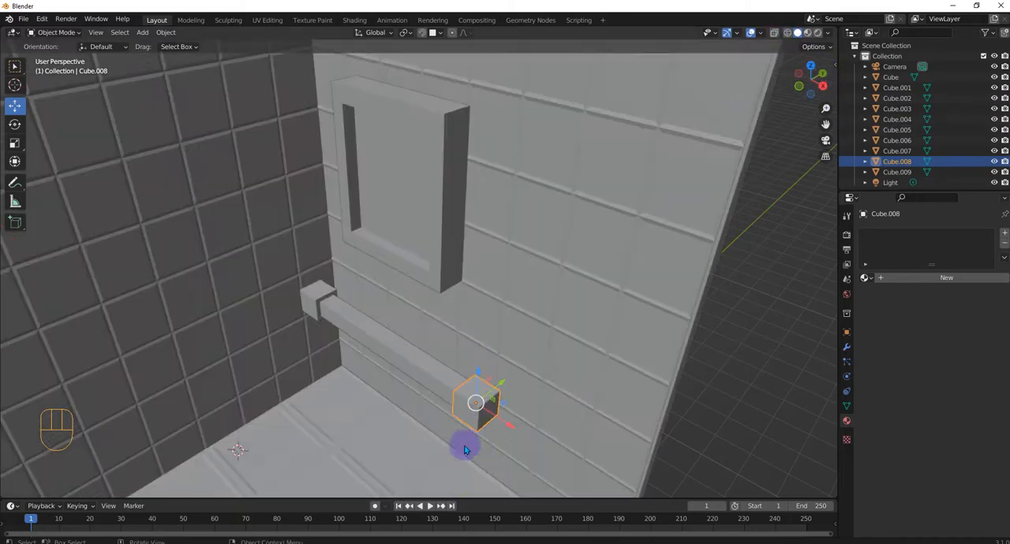
# Step: Add the bar and the other end cube to the selection and move all three along Y against the tiled wall
pyautogui.keyDown('shift'); pyautogui.click(400, 348); pyautogui.keyUp('shift')
pyautogui.keyDown('shift'); pyautogui.click(308, 299); pyautogui.keyUp('shift')
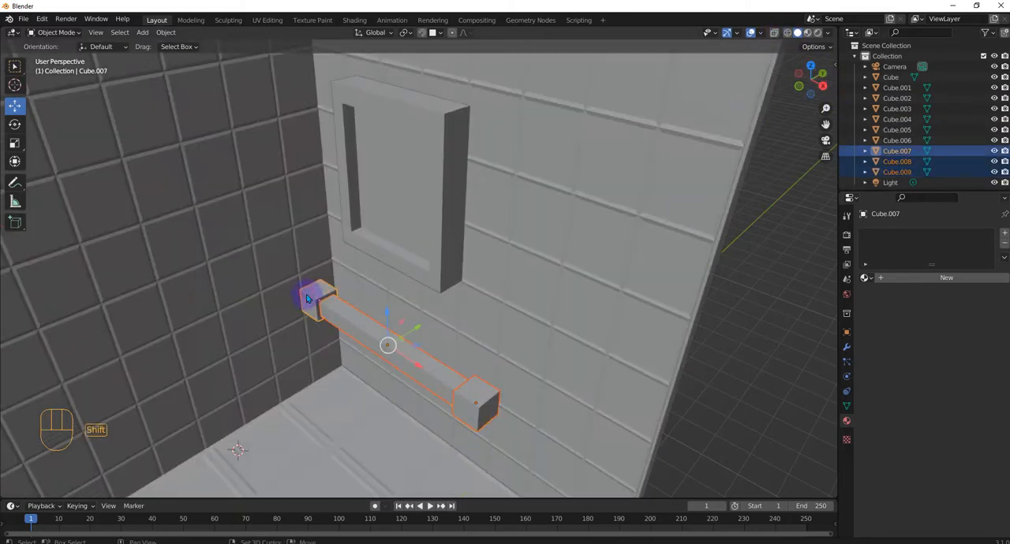
pyautogui.moveTo(422, 328); pyautogui.dragTo(616, 224)
# Step: Stretch both end cubes along Y and shift the bar along Y toward their ends facing away from the wall
pyautogui.moveTo(602, 289); pyautogui.dragTo(468, 211, button='middle')
pyautogui.click(467, 206)
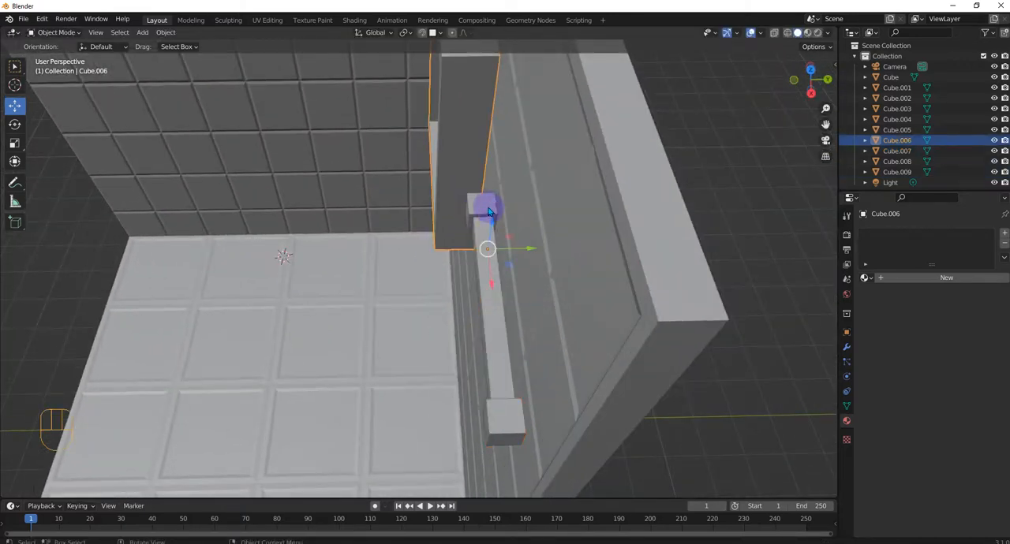
pyautogui.click(487, 208)
pyautogui.keyDown('shift'); pyautogui.click(516, 437); pyautogui.keyUp('shift')
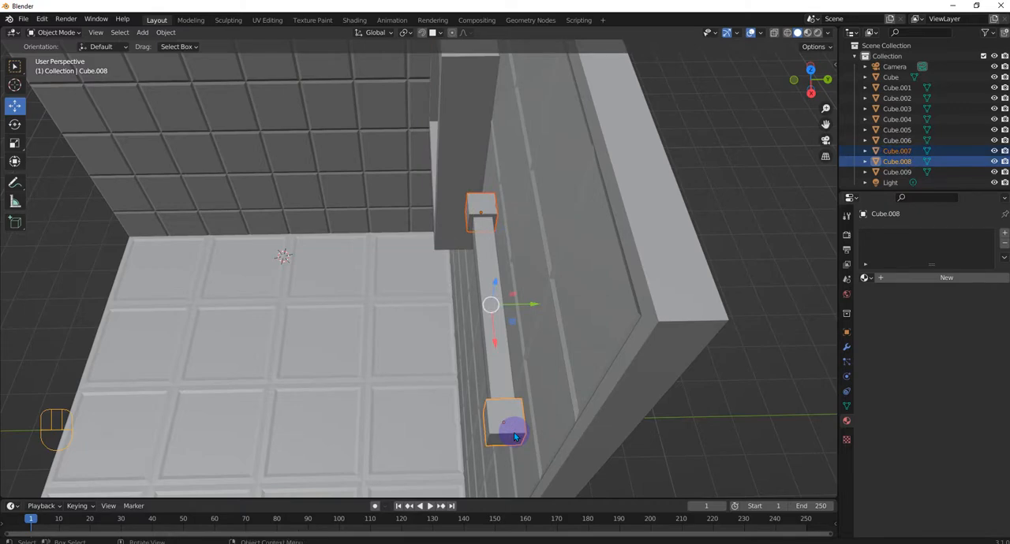
pyautogui.press('s')
pyautogui.press('y')
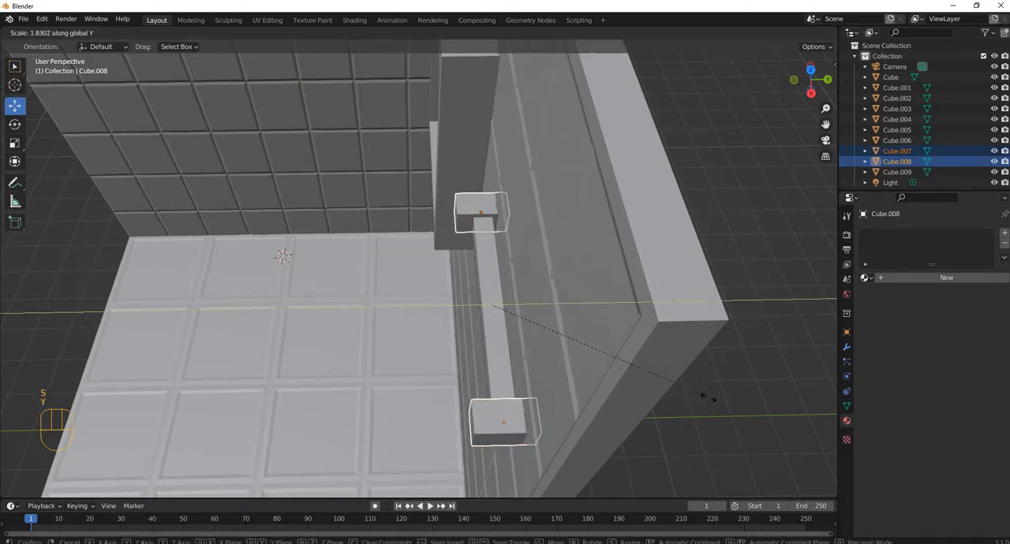
pyautogui.click(670, 391)
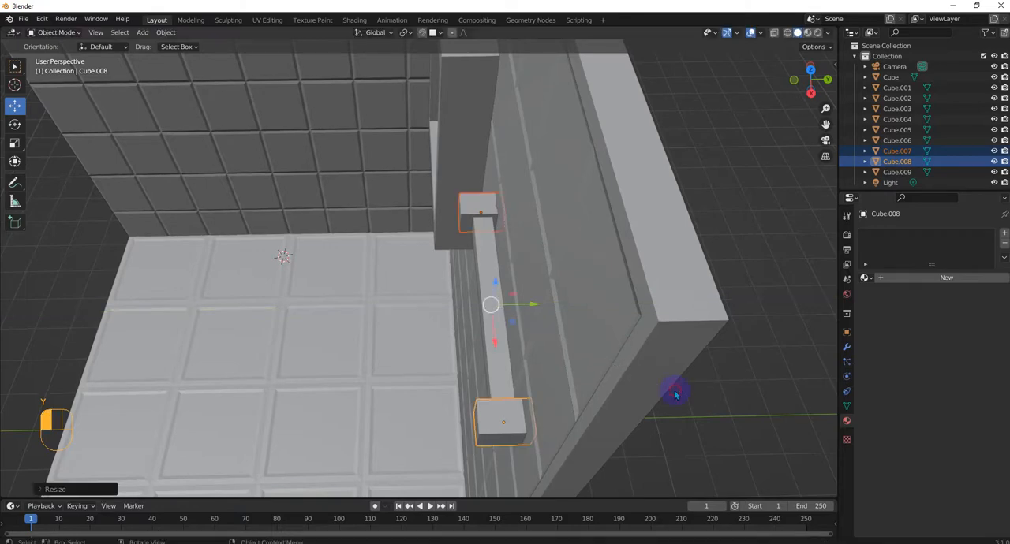
pyautogui.click(498, 340)
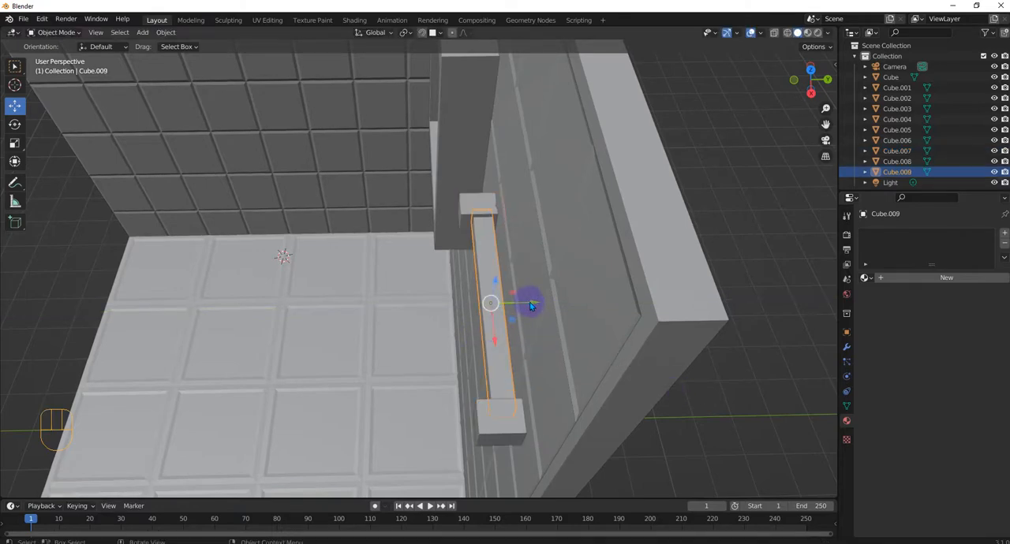
pyautogui.moveTo(523, 307); pyautogui.dragTo(512, 300)
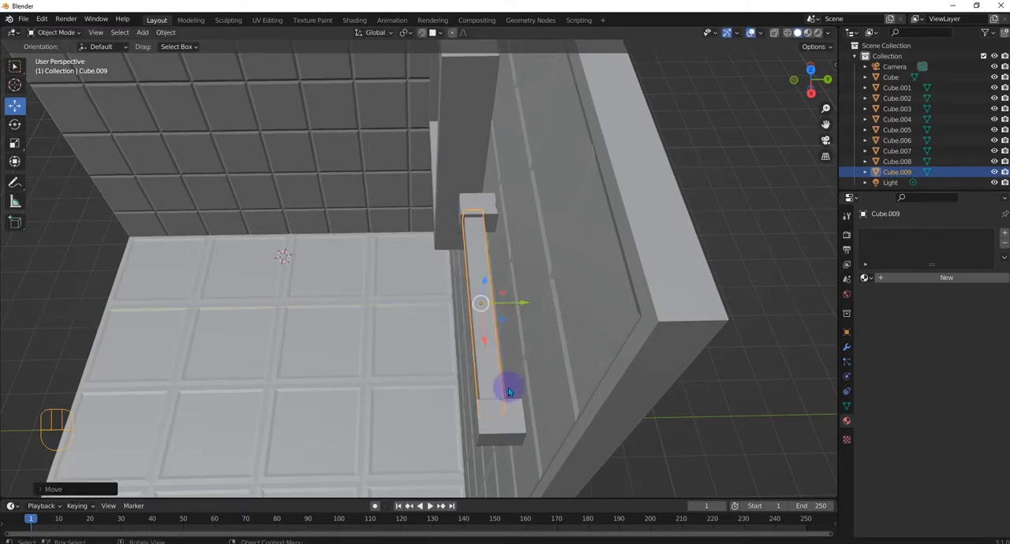
# Step: Join the bar and both end cubes into one object and select the joined object
pyautogui.moveTo(509, 387); pyautogui.dragTo(585, 359, button='middle')
pyautogui.scroll(4, 541, 280)
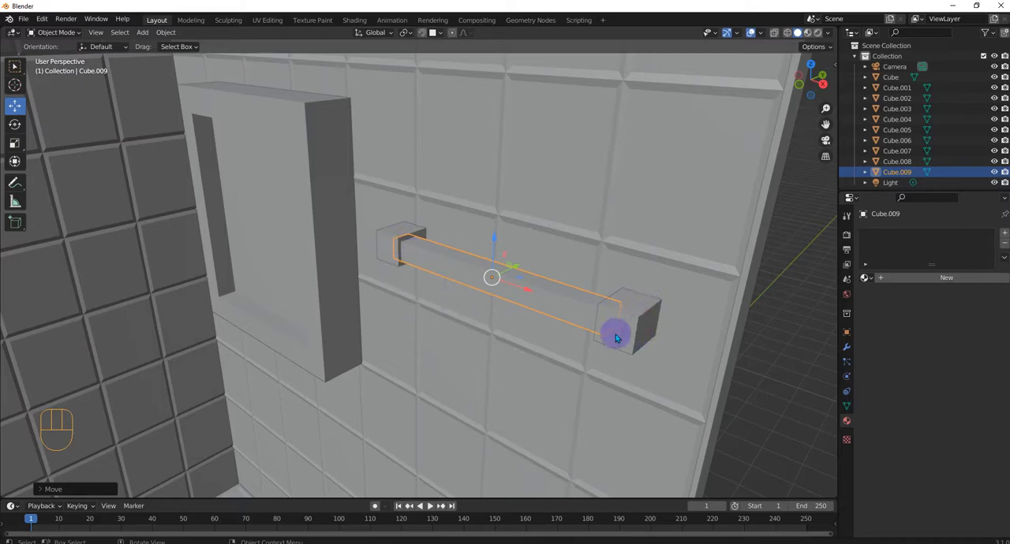
pyautogui.keyDown('shift'); pyautogui.click(402, 241); pyautogui.keyUp('shift')
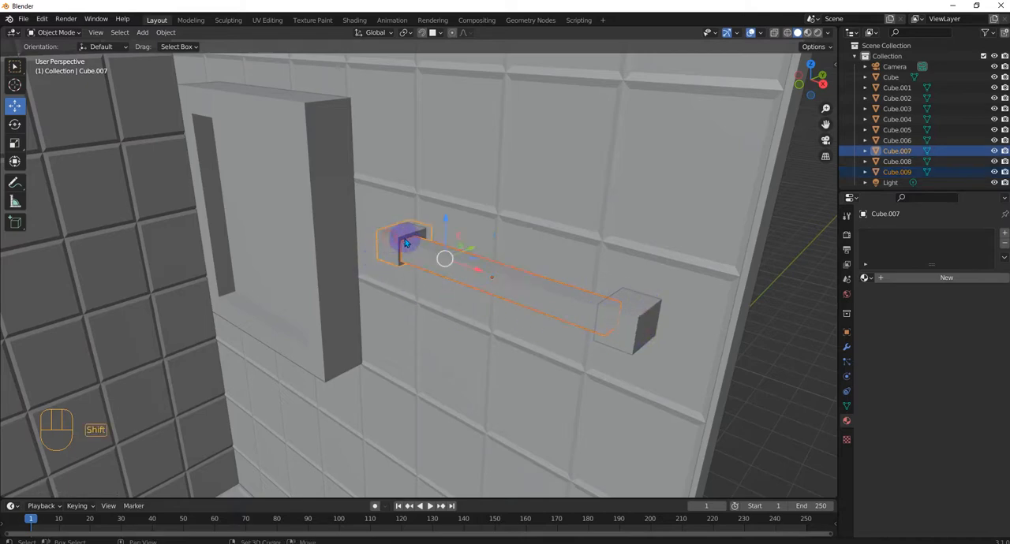
pyautogui.keyDown('shift'); pyautogui.click(632, 321); pyautogui.keyUp('shift')
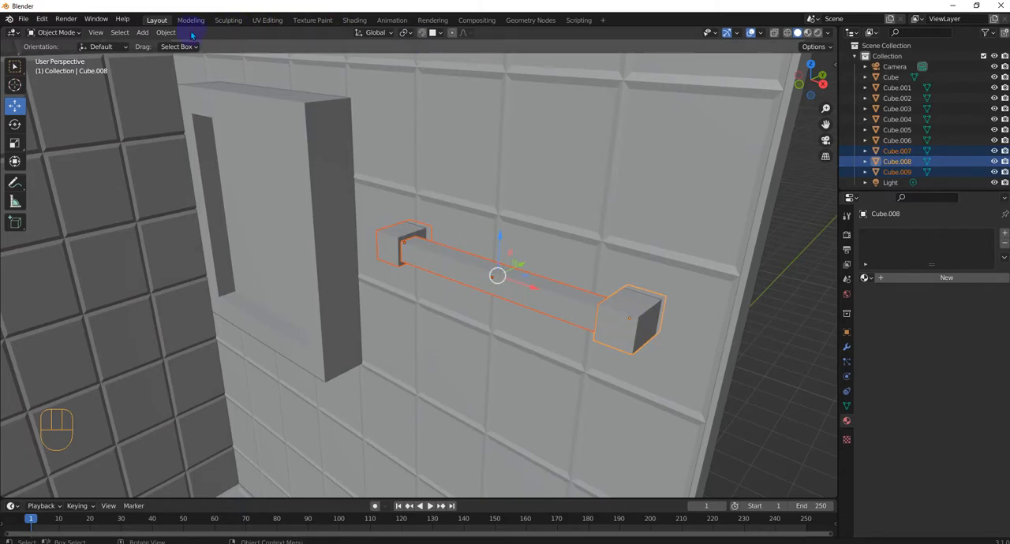
pyautogui.click(165, 32)
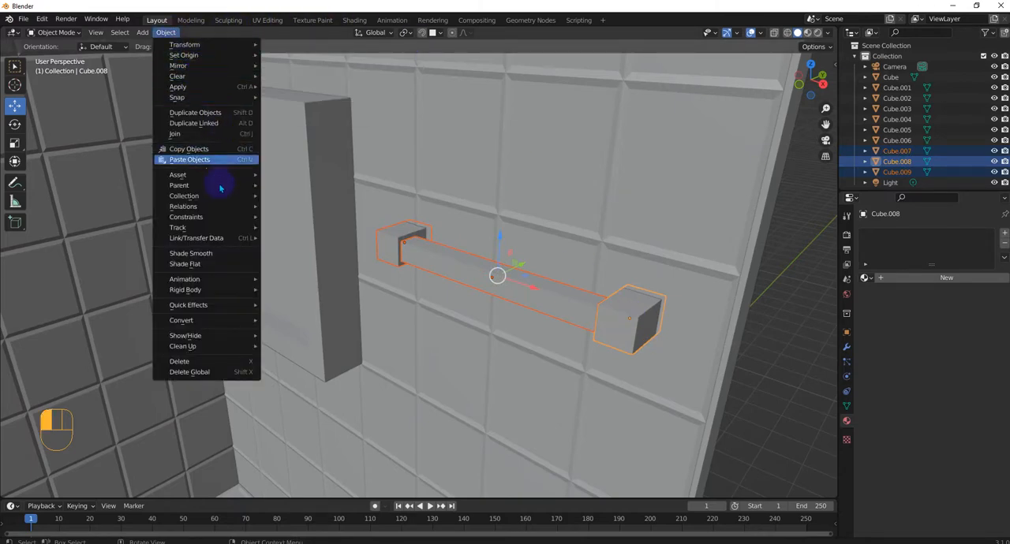
pyautogui.moveTo(221, 177)
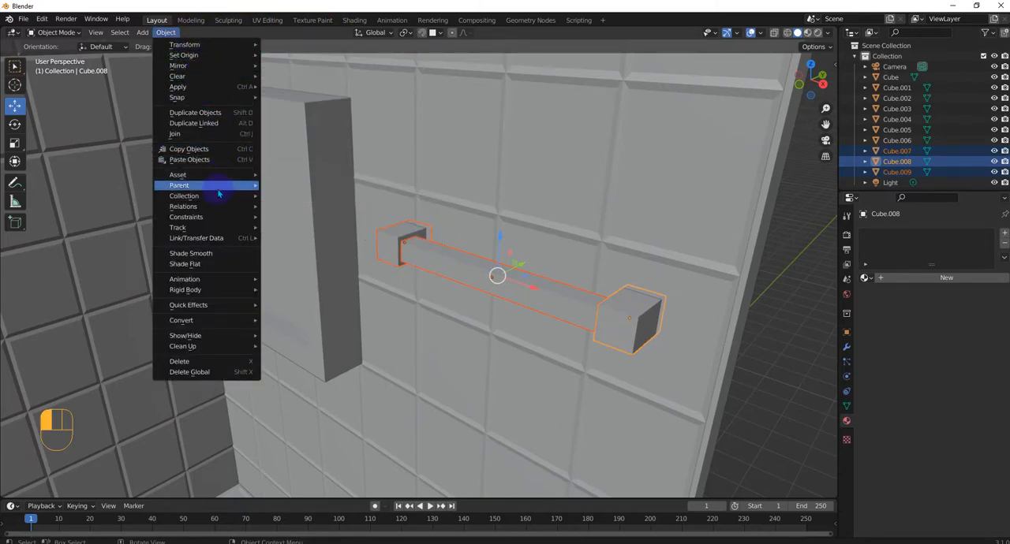
pyautogui.click(208, 134)
pyautogui.click(773, 343)
pyautogui.click(586, 320)
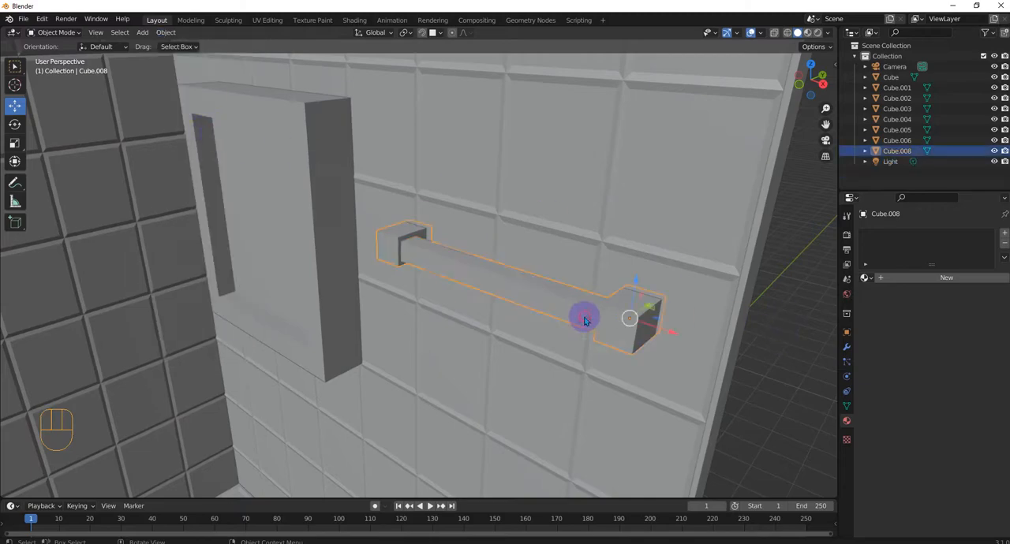
# Step: Examine the joined bar's mesh data in the scene hierarchy and its placement on the wall within the whole room
pyautogui.moveTo(534, 338); pyautogui.dragTo(541, 368, button='middle')
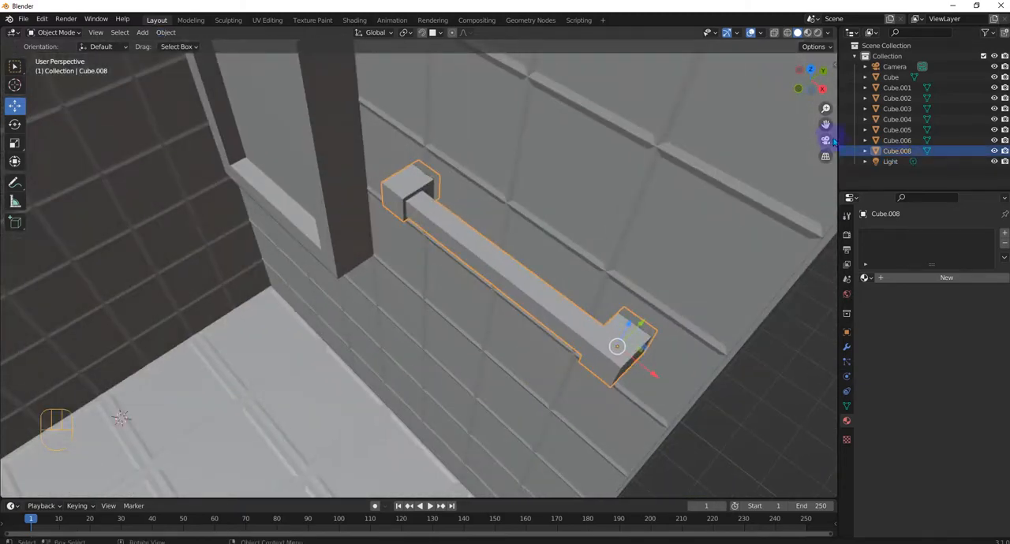
pyautogui.click(865, 150)
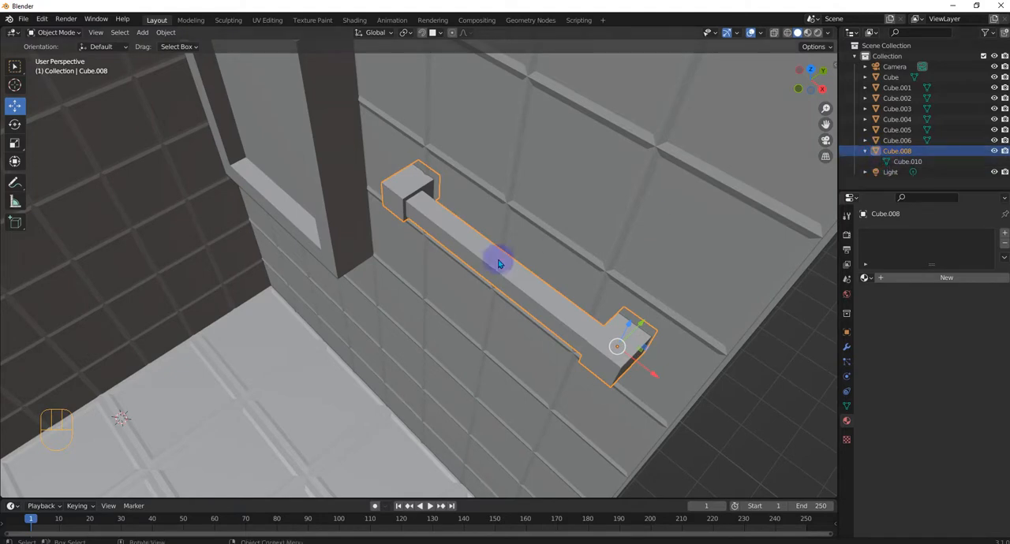
pyautogui.scroll(-8, 488, 267)
pyautogui.moveTo(441, 371); pyautogui.dragTo(513, 280, button='middle')
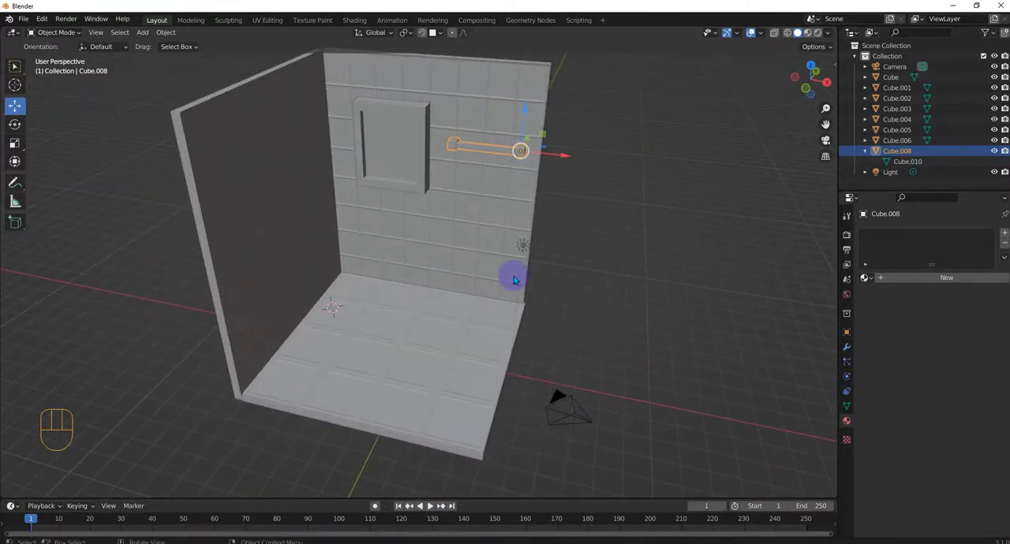
pyautogui.moveTo(774, 336); pyautogui.dragTo(724, 355, button='middle')
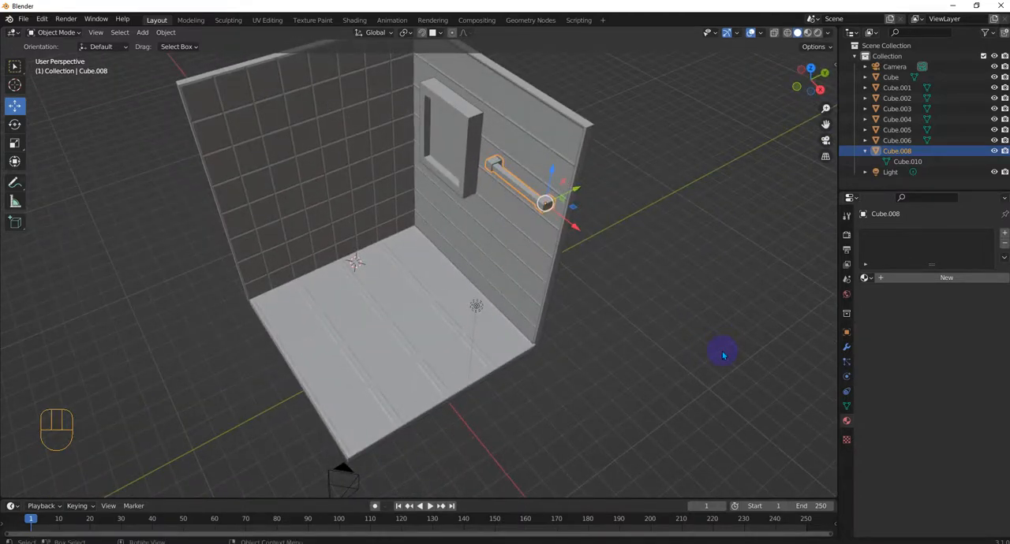